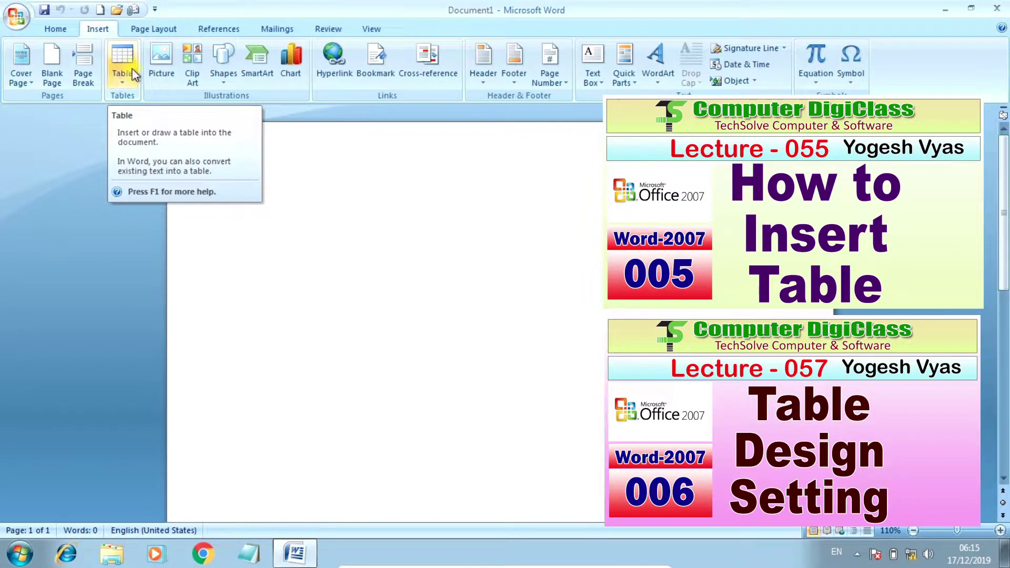
Step: Insert a 6-column by 5-row table into the blank document
left_click(120, 71)
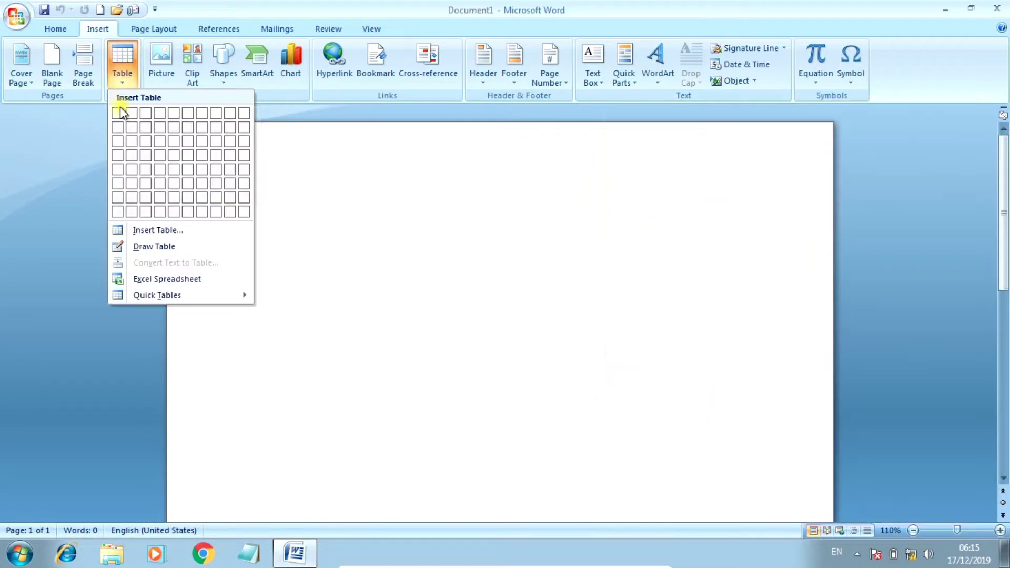
left_click(193, 166)
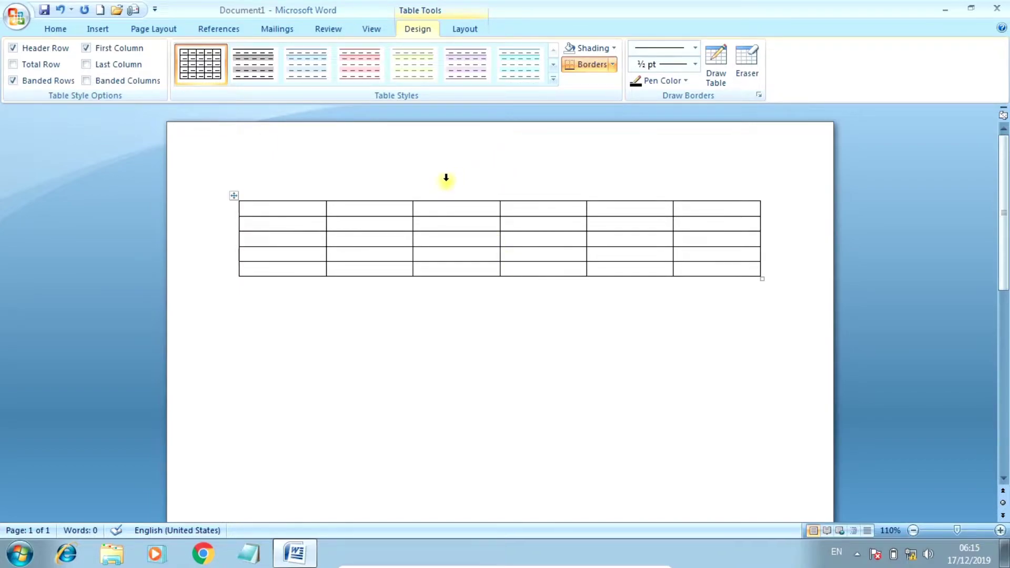
Step: Expand the full Table Styles gallery and start a New Table Style
left_click(554, 79)
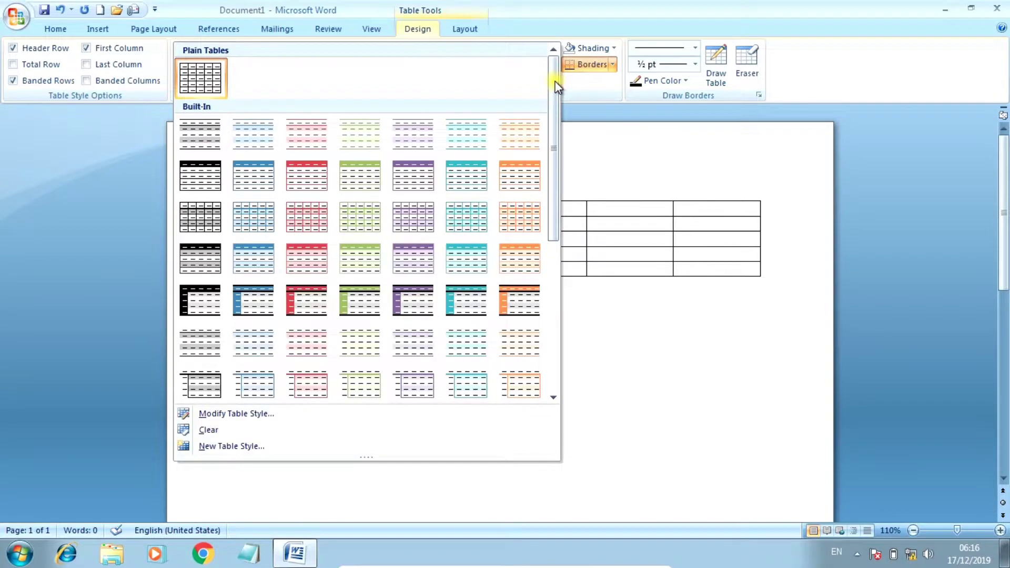
left_click_drag(556, 86, 572, 110)
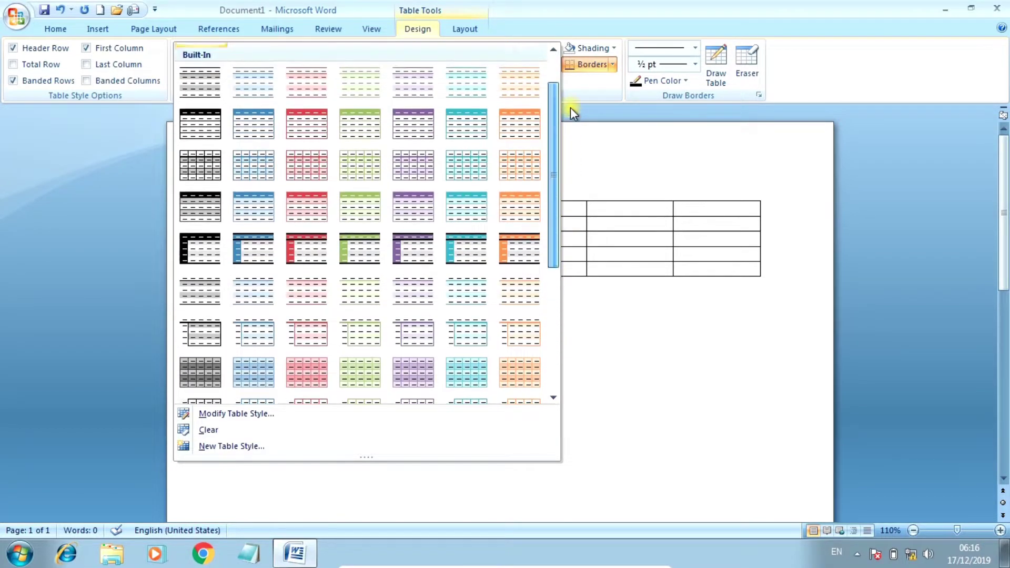
left_click_drag(551, 182, 548, 349)
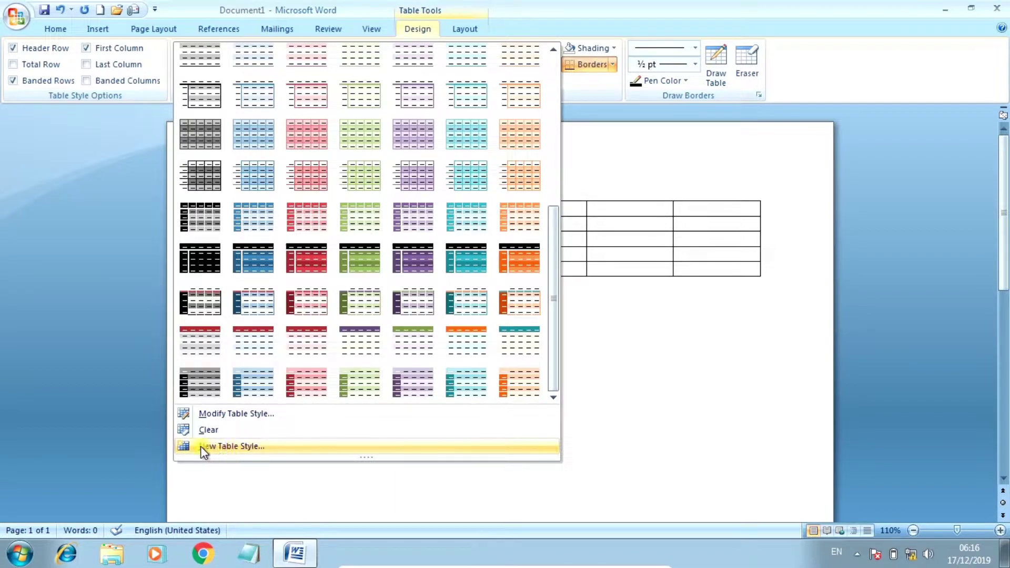
left_click(246, 446)
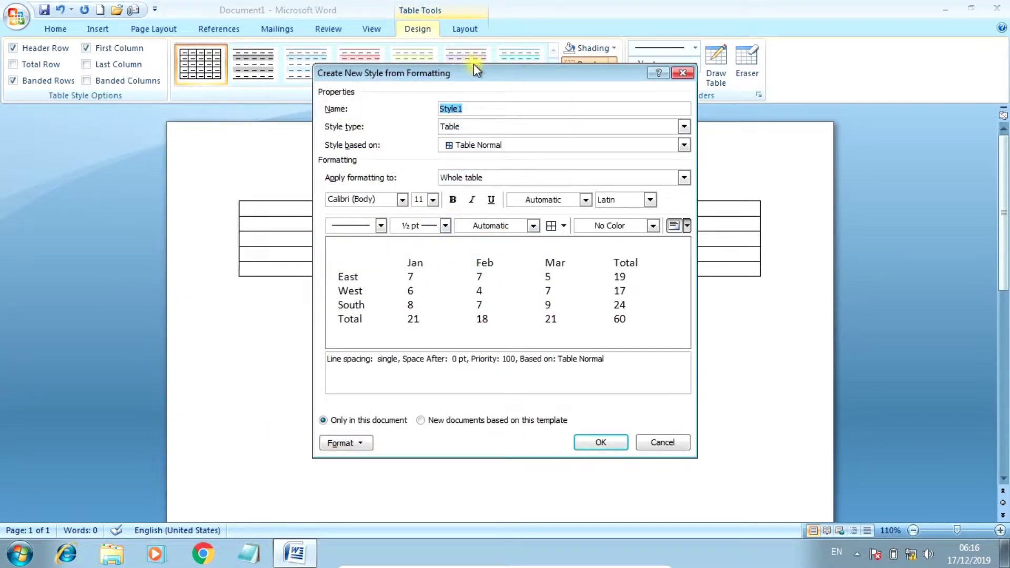
Step: Name the new style 'my style', fixing the typo, with Style type kept as Table
left_click_drag(476, 70, 508, 73)
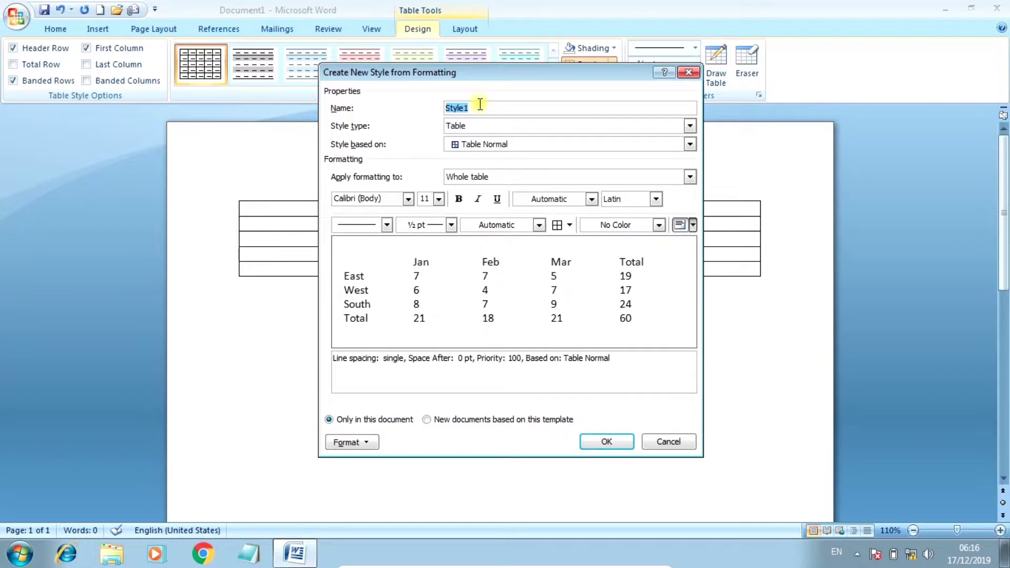
type("my styp")
key("BackSpace")
left_click(689, 126)
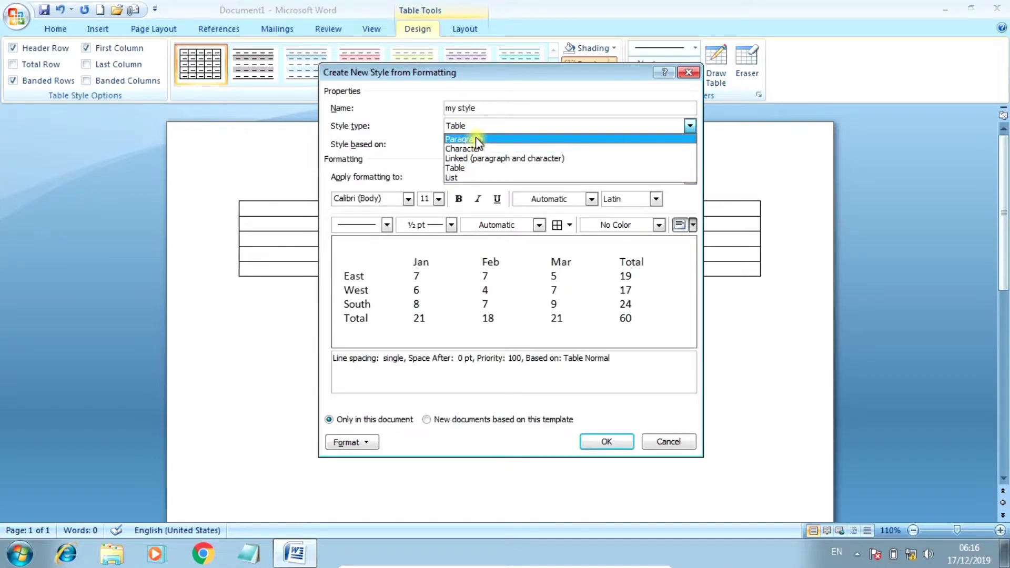
left_click(477, 168)
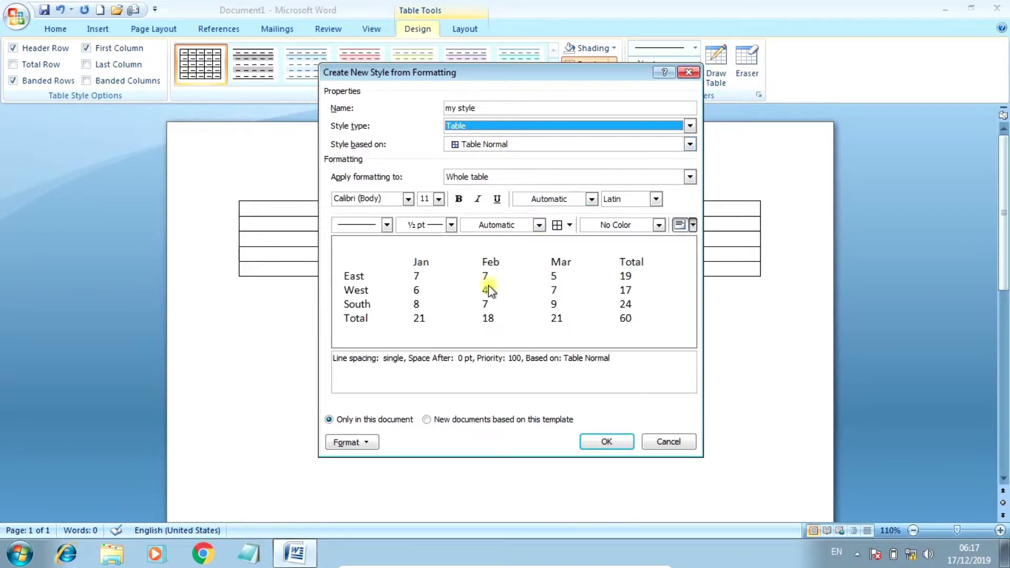
left_click(690, 143)
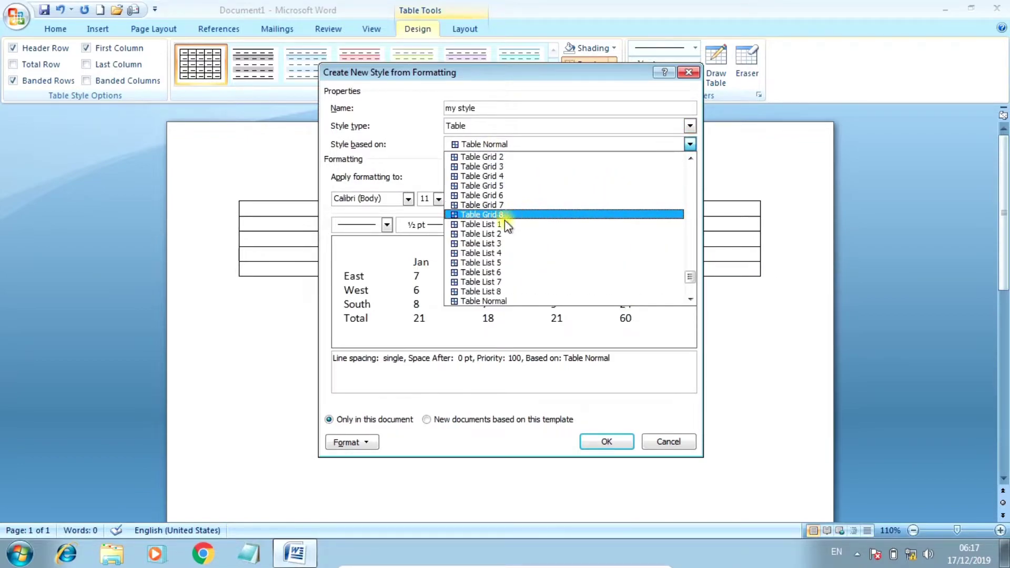
left_click(484, 215)
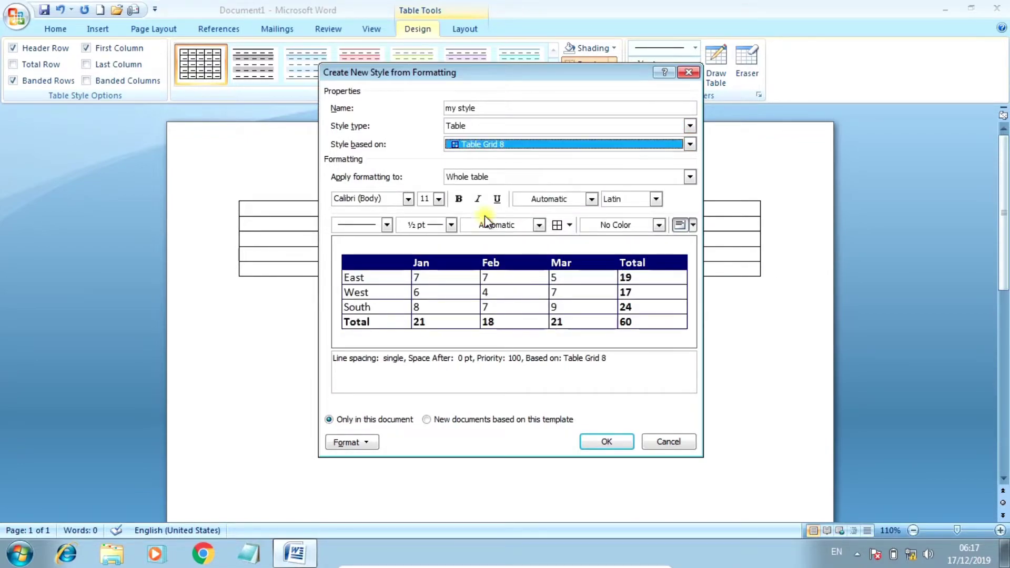
left_click(689, 144)
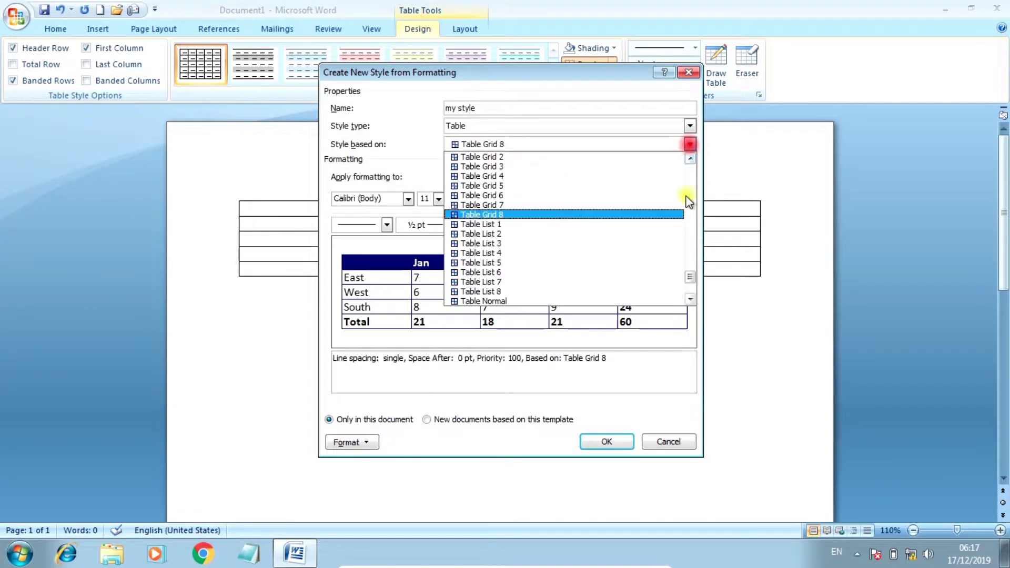
left_click_drag(690, 273, 690, 286)
left_click(525, 234)
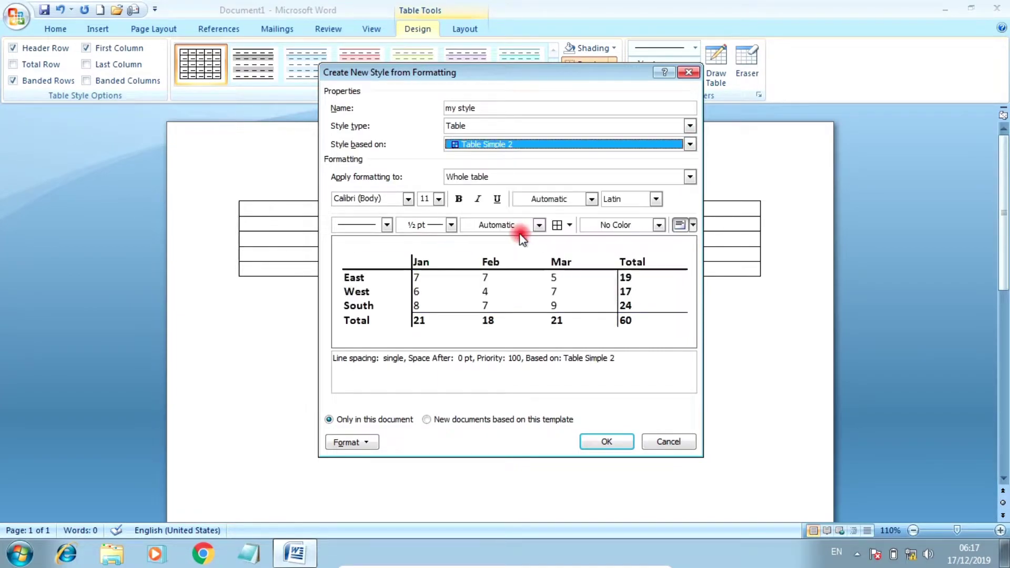
left_click(689, 144)
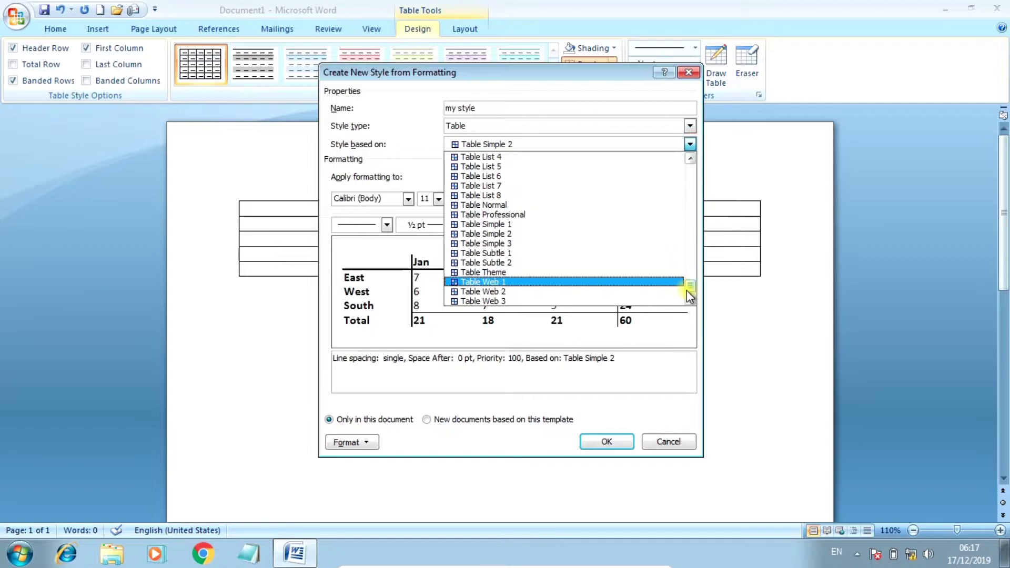
left_click_drag(688, 288, 698, 226)
left_click(542, 235)
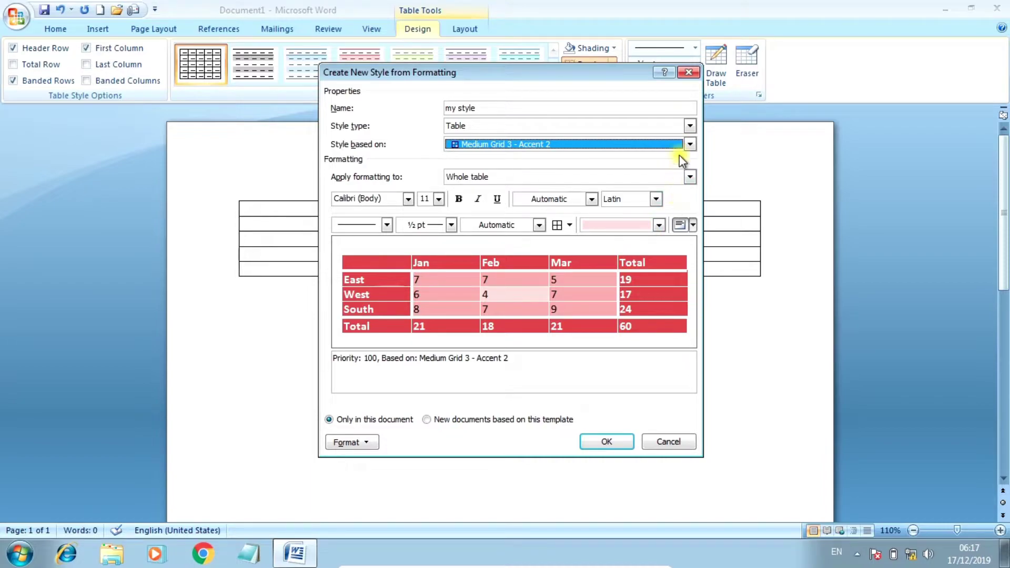
left_click(690, 144)
left_click_drag(689, 225, 693, 288)
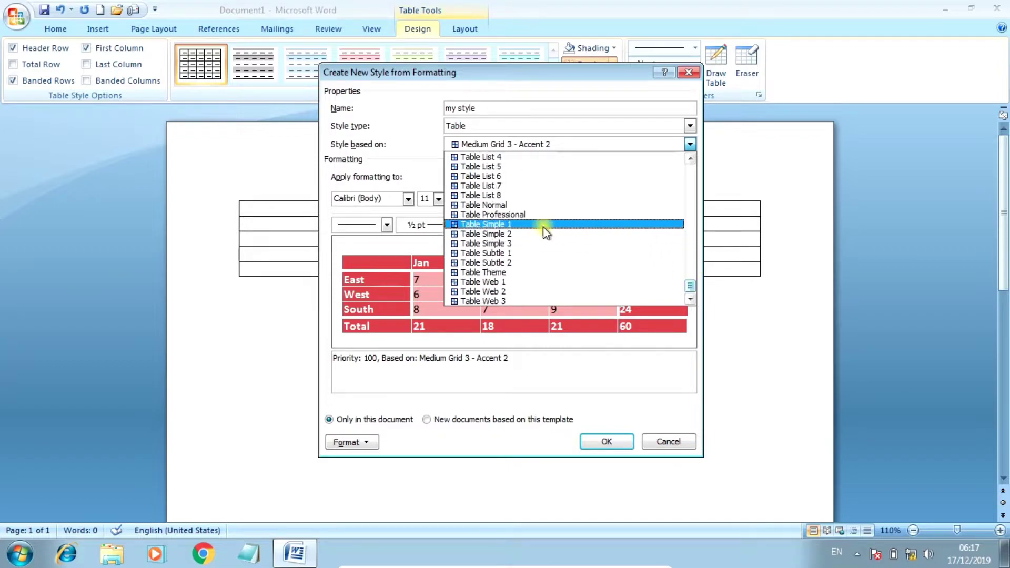
left_click(504, 204)
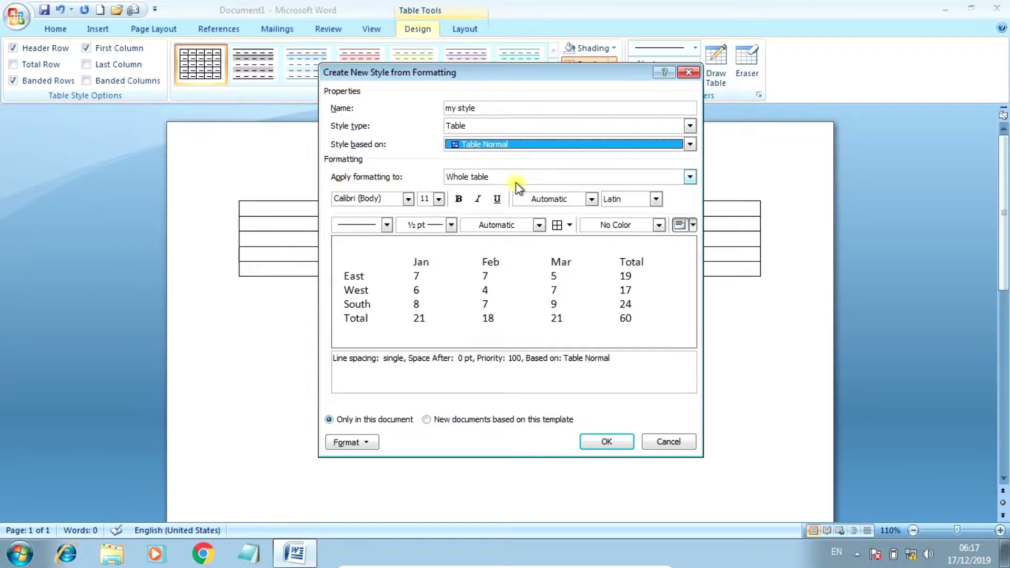
Step: Set the whole-table font of 'my style' to Arial, 12 pt
left_click(688, 177)
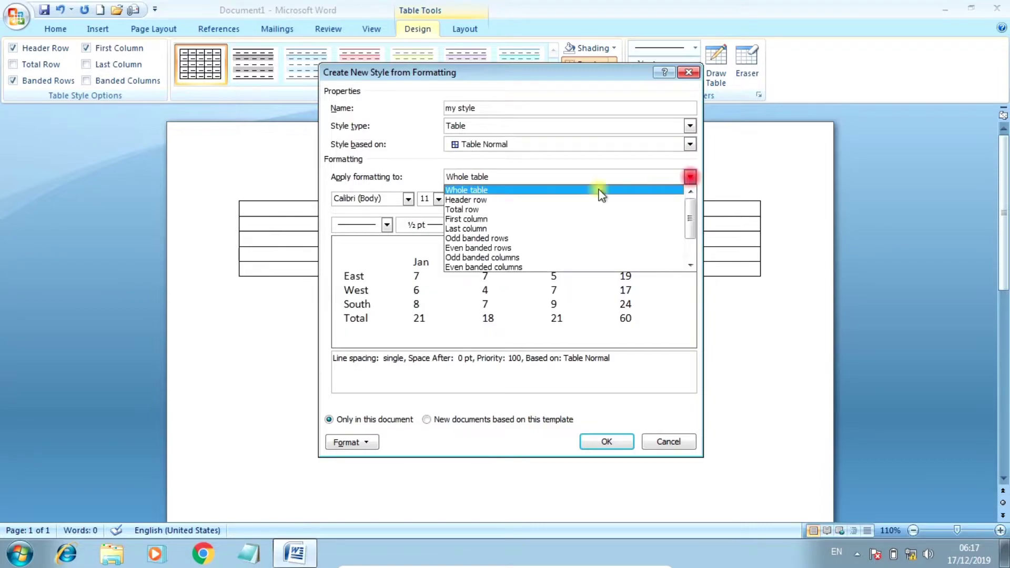
left_click(482, 188)
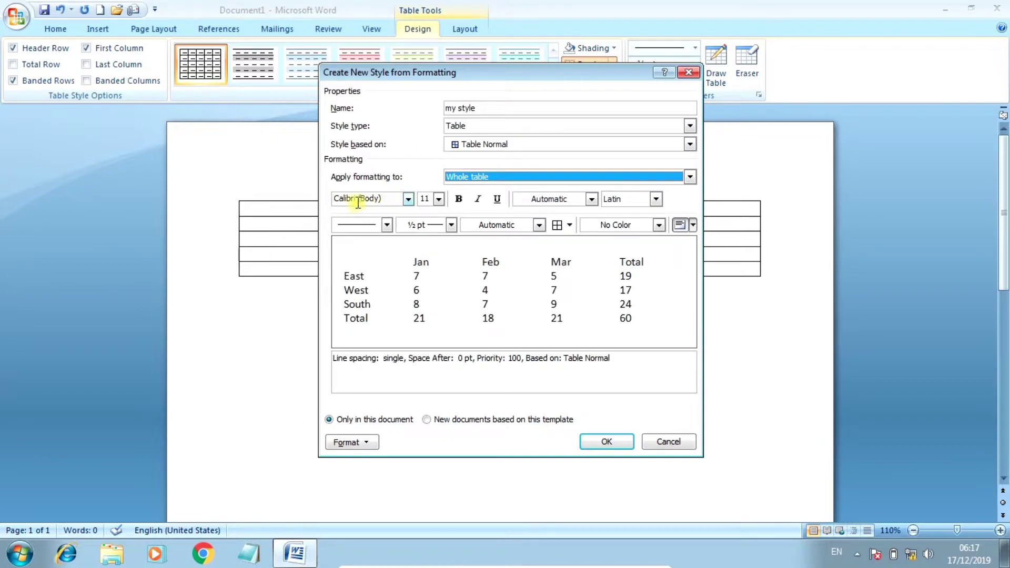
left_click(408, 200)
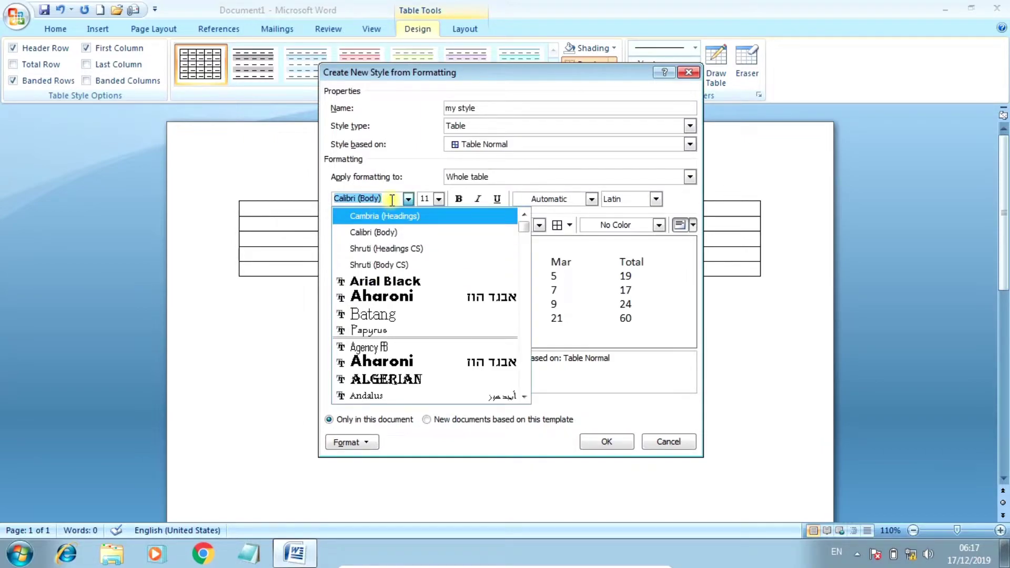
type("Arial")
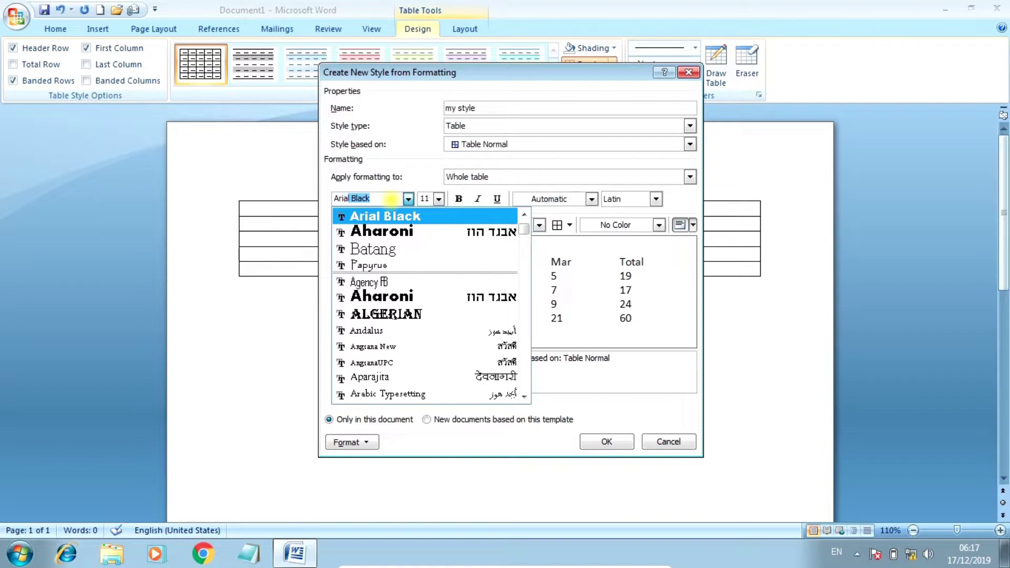
key("BackSpace")
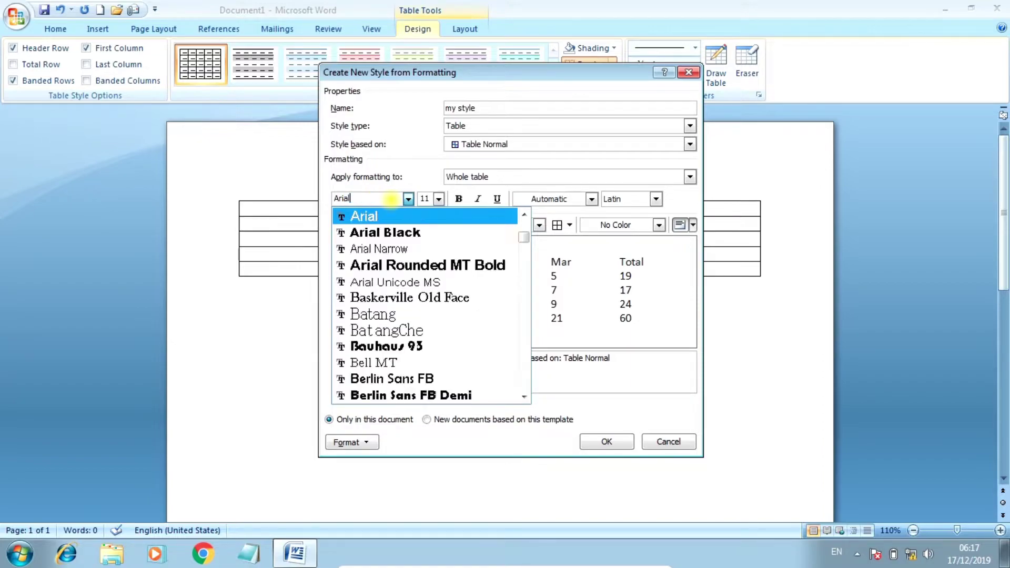
key("BackSpace")
key("Return")
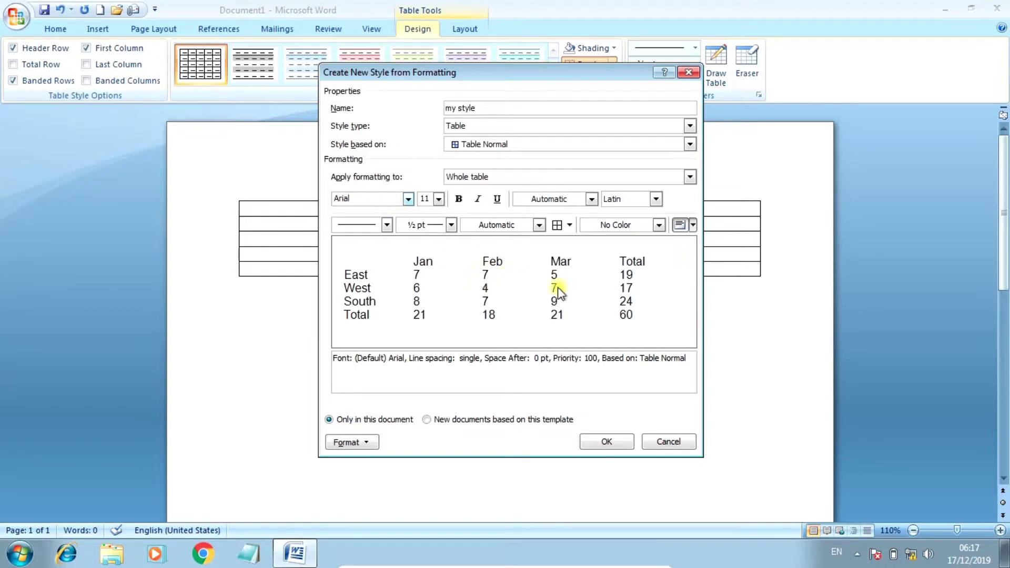
left_click(439, 199)
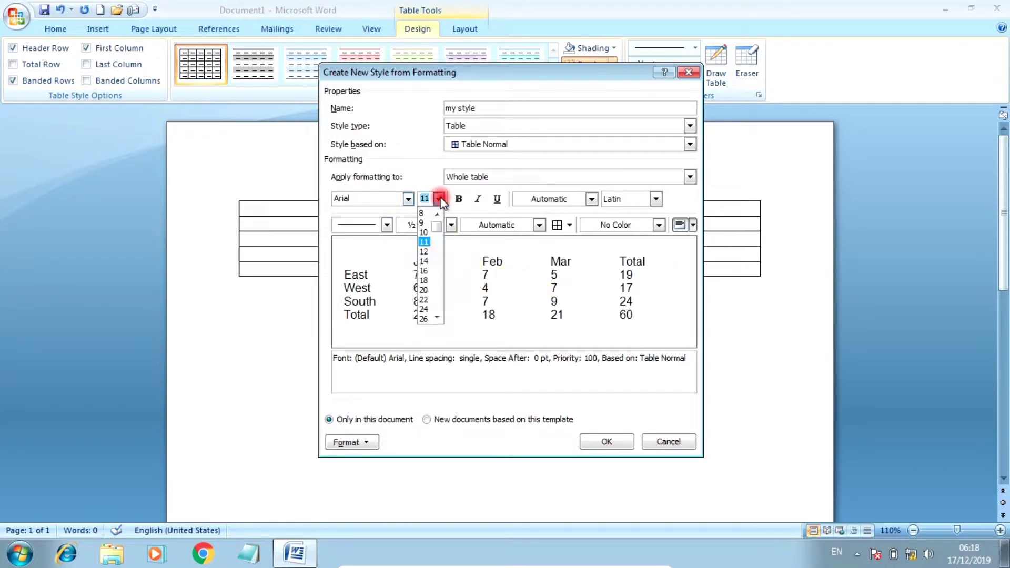
left_click(422, 250)
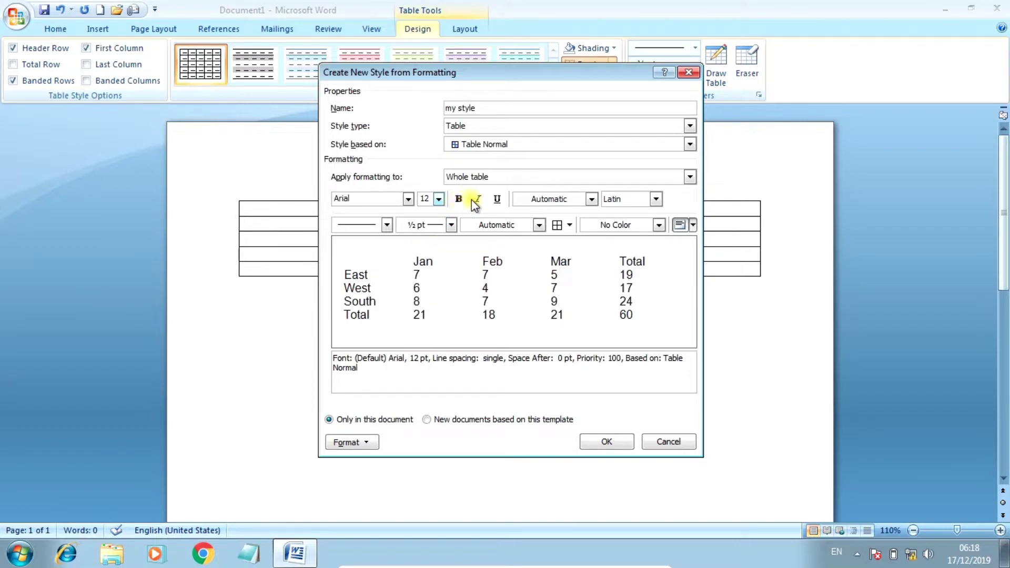
Step: Set the whole-table text colour to a near-black shade
left_click(565, 197)
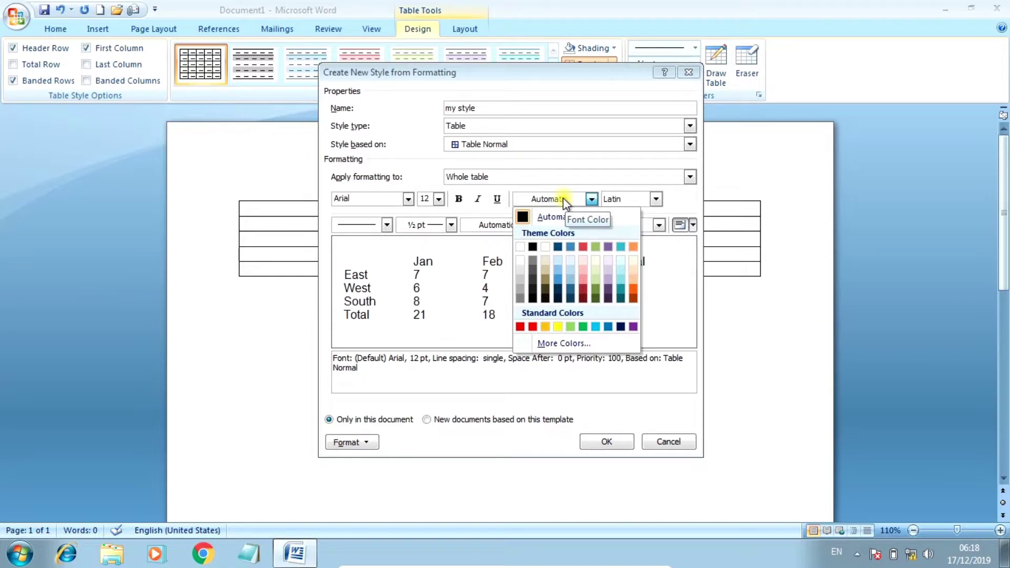
left_click(531, 269)
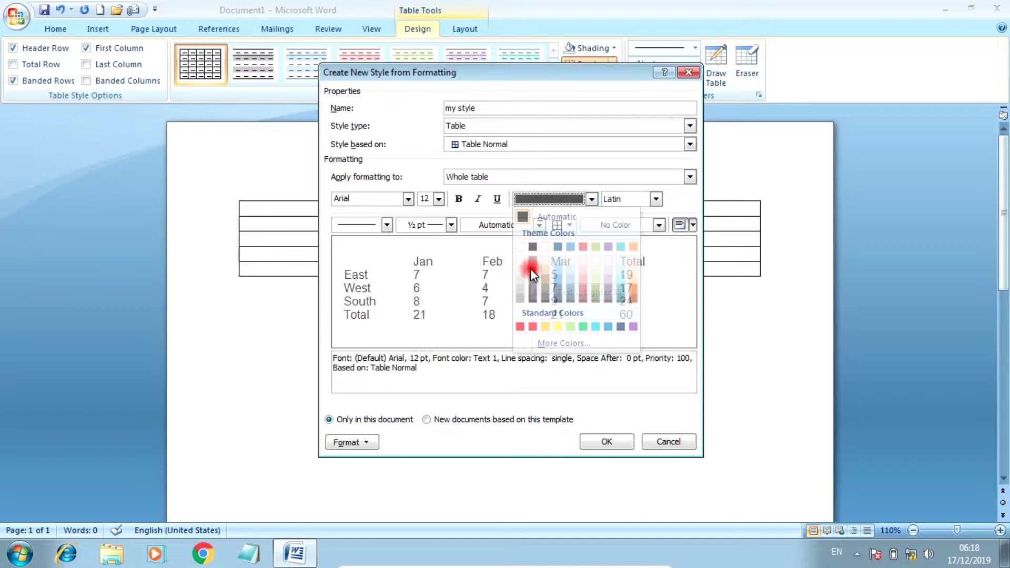
left_click(563, 198)
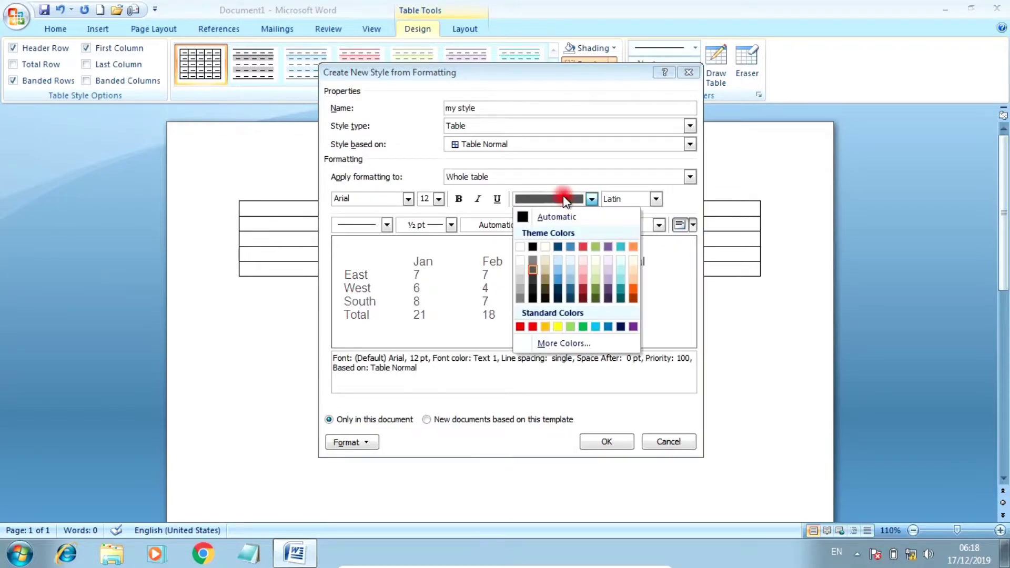
left_click(533, 281)
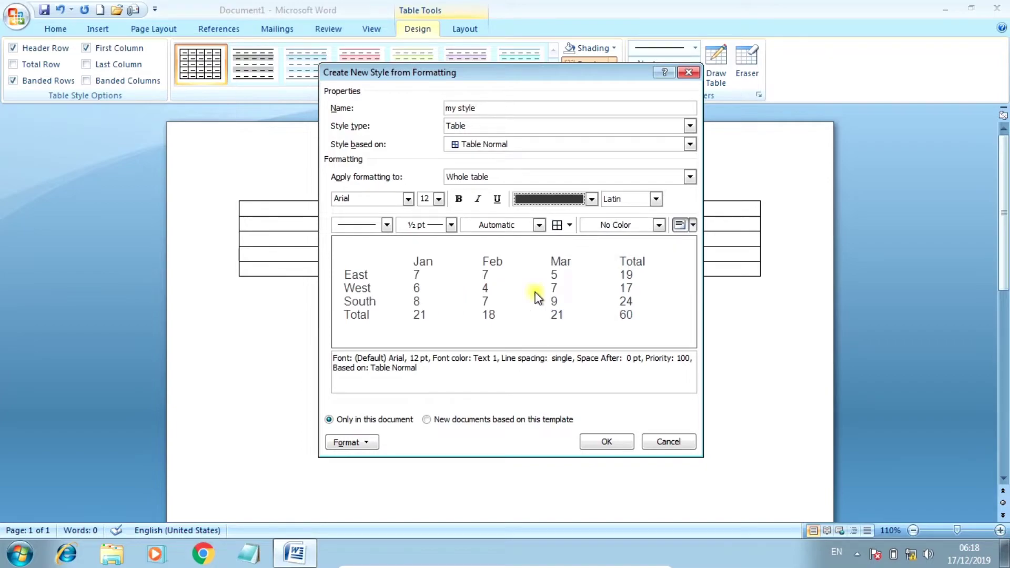
left_click(560, 198)
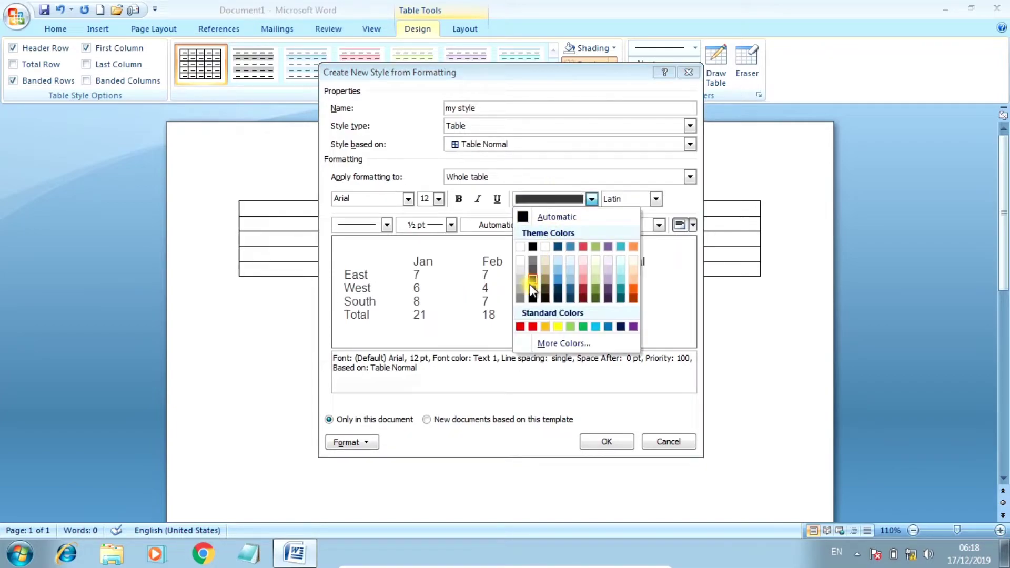
left_click(532, 288)
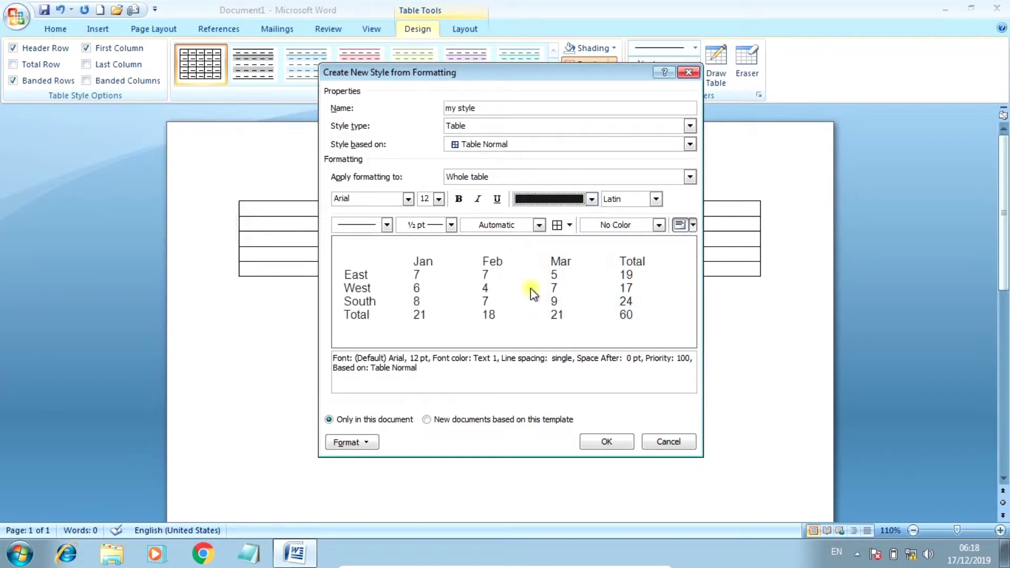
Step: Keep the font formatting applied to Latin script
left_click(655, 199)
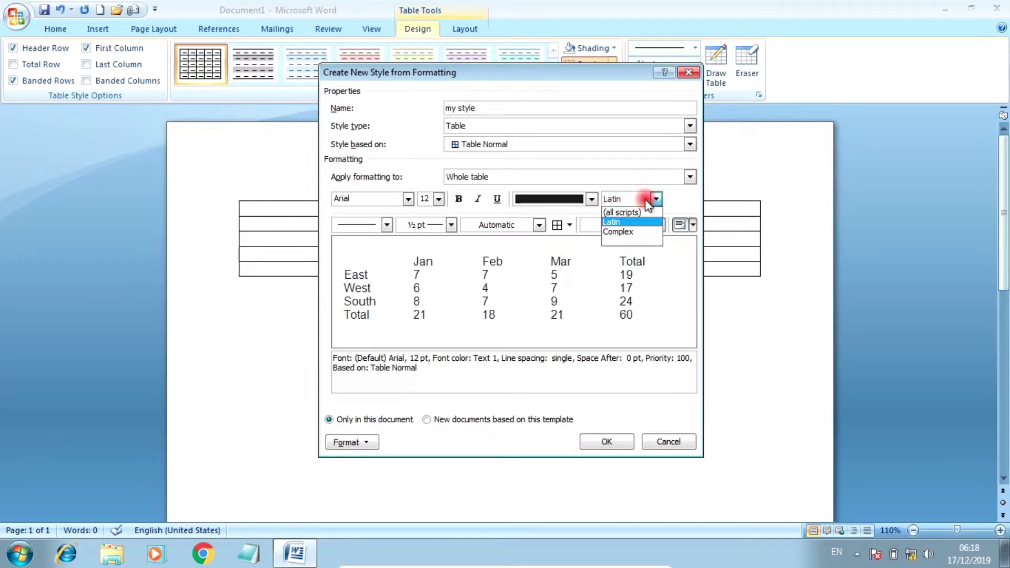
left_click(615, 221)
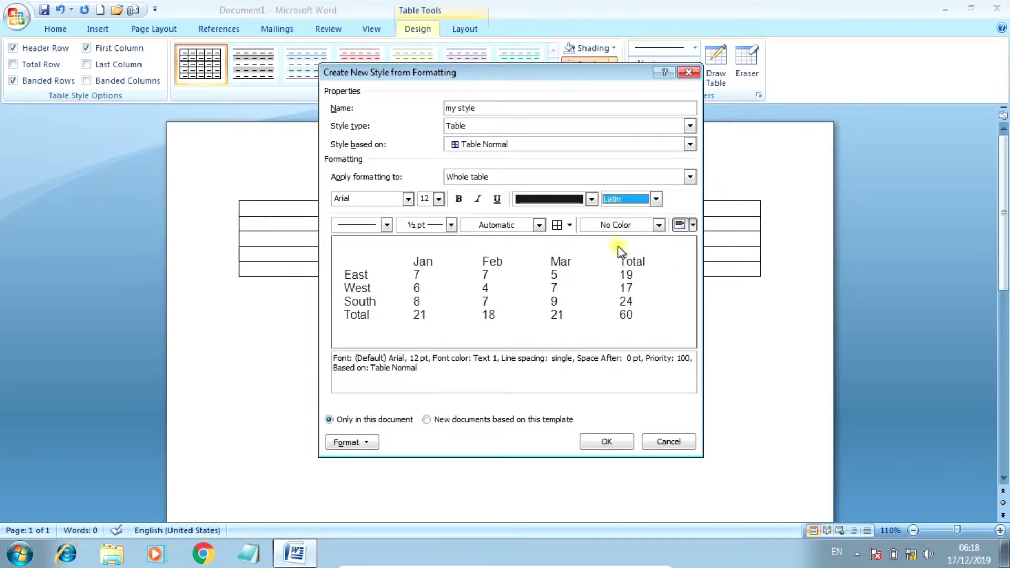
left_click(386, 225)
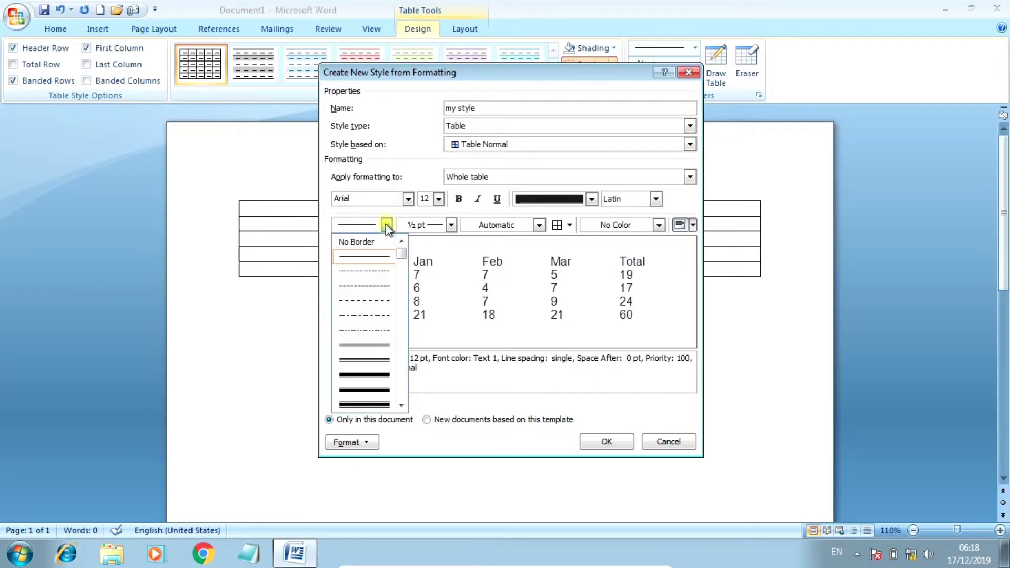
Step: Give every cell dashed, 1 pt, blue borders using All Borders
left_click(366, 286)
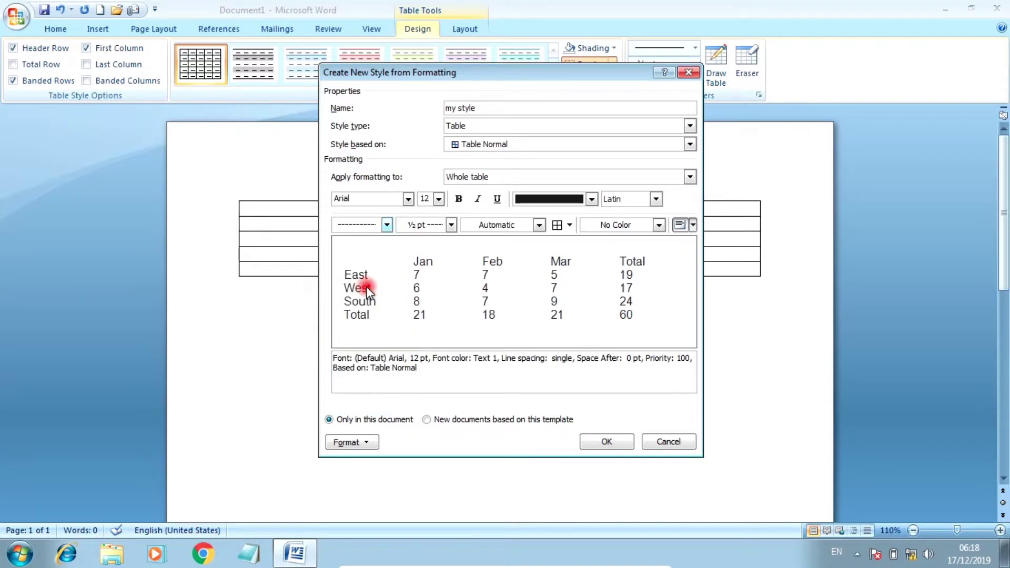
left_click(451, 225)
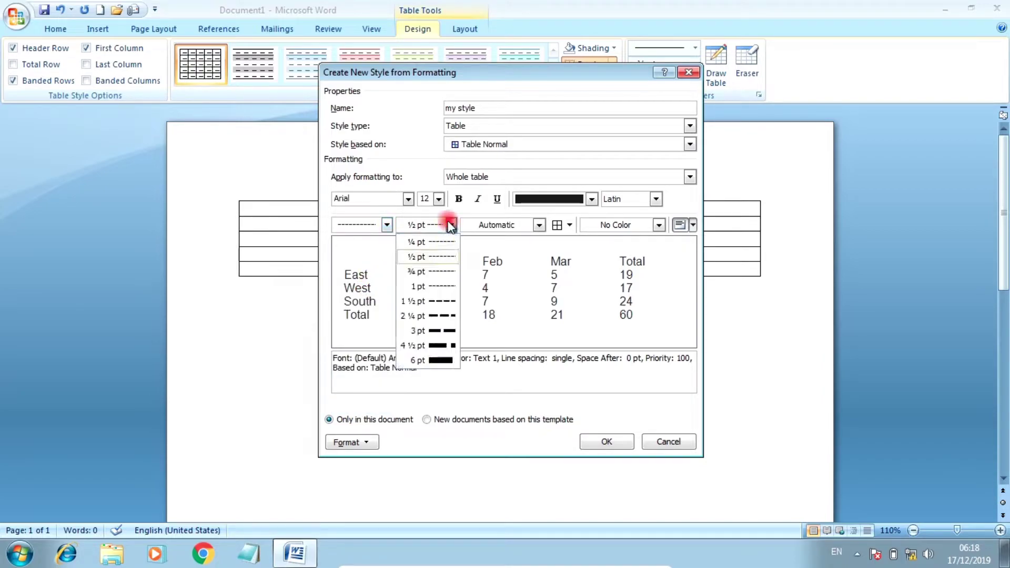
left_click(420, 287)
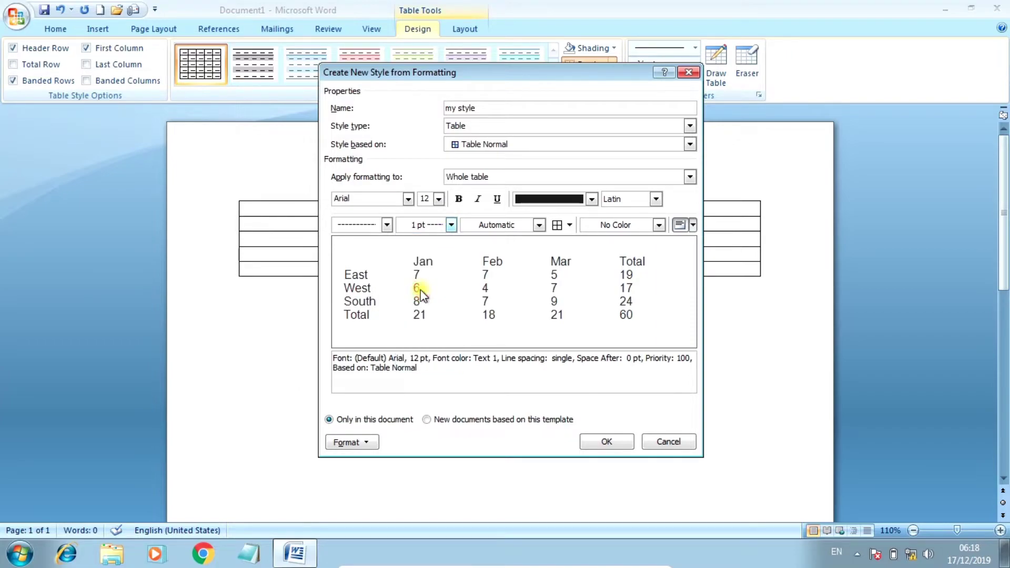
left_click(519, 226)
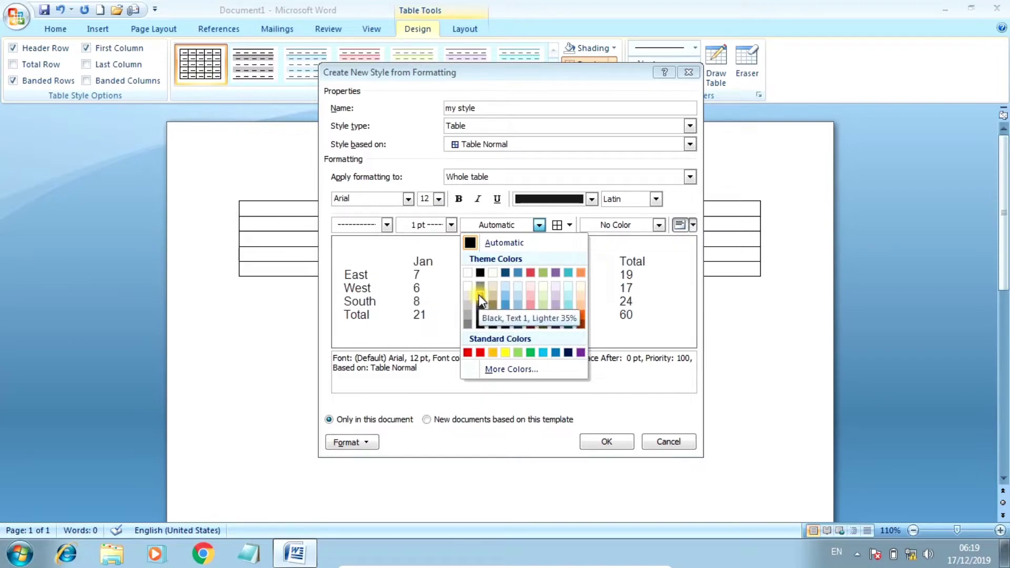
left_click(556, 352)
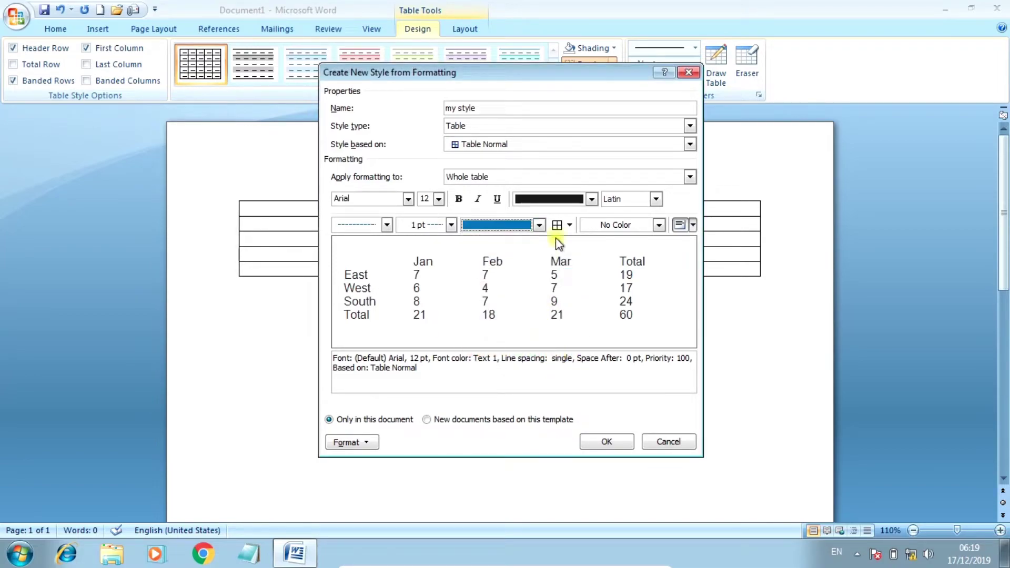
left_click(568, 226)
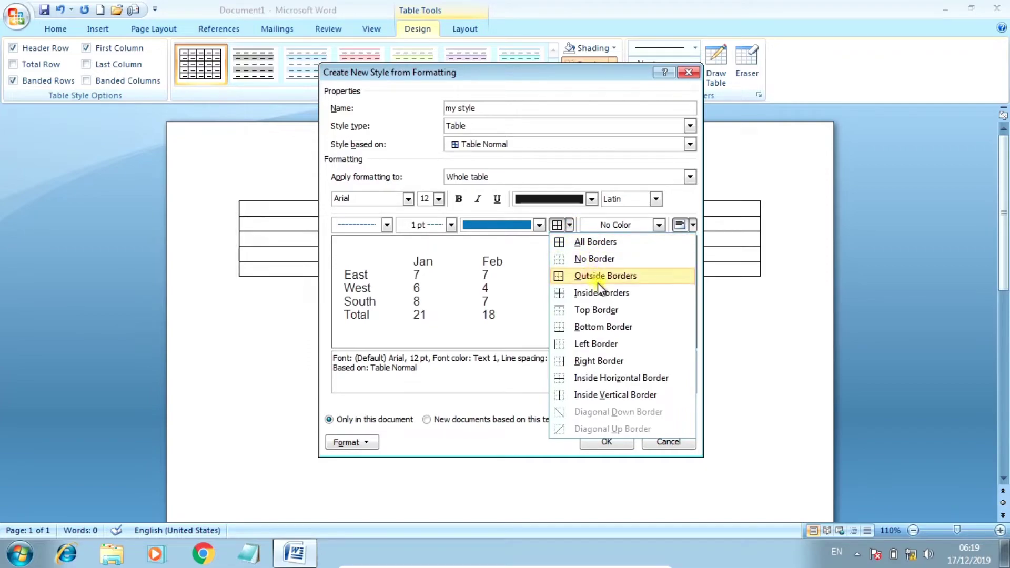
left_click(597, 243)
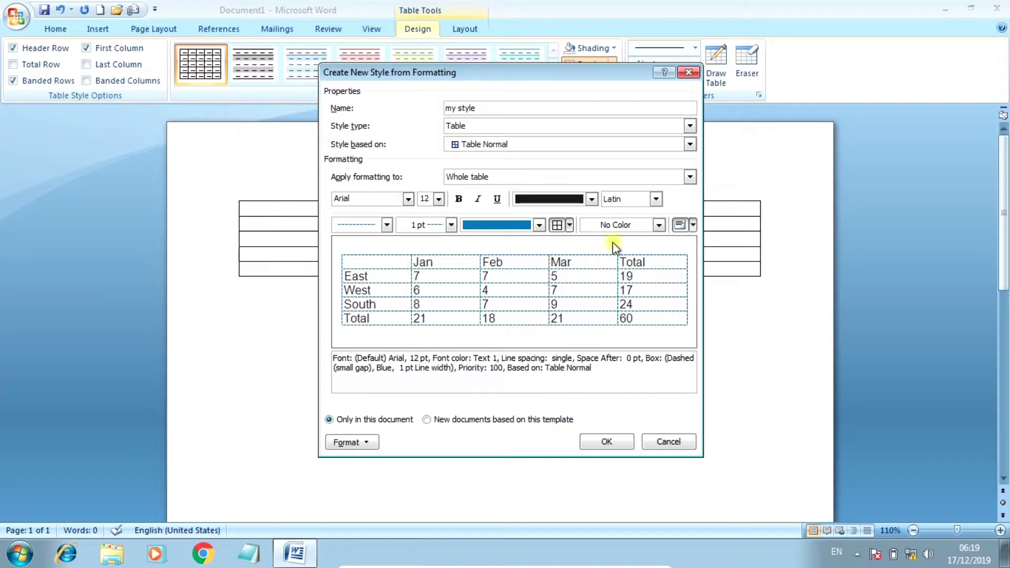
Step: Shade the whole table light teal (Accent 5) and centre-align text in every cell
left_click(624, 224)
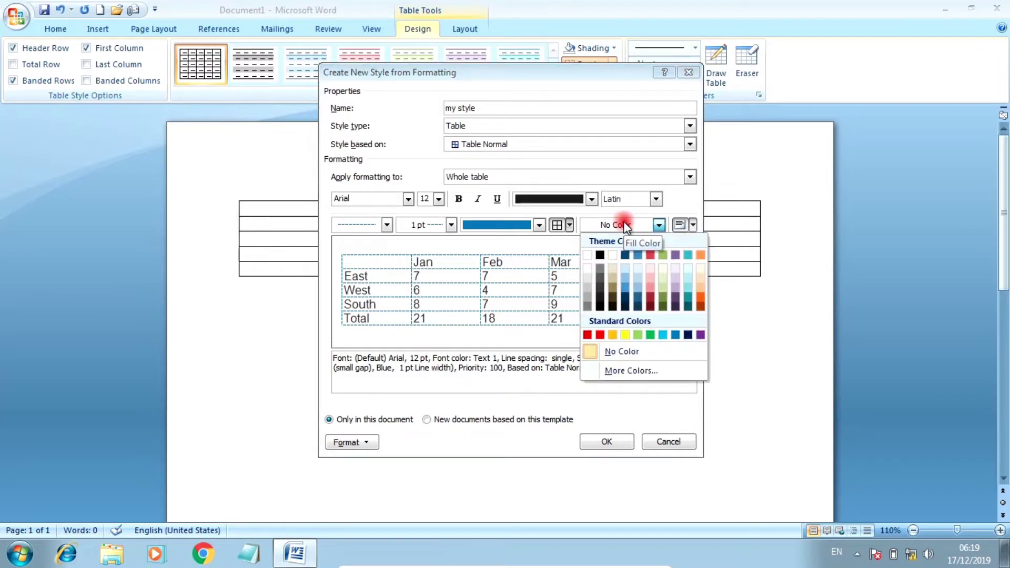
left_click(699, 270)
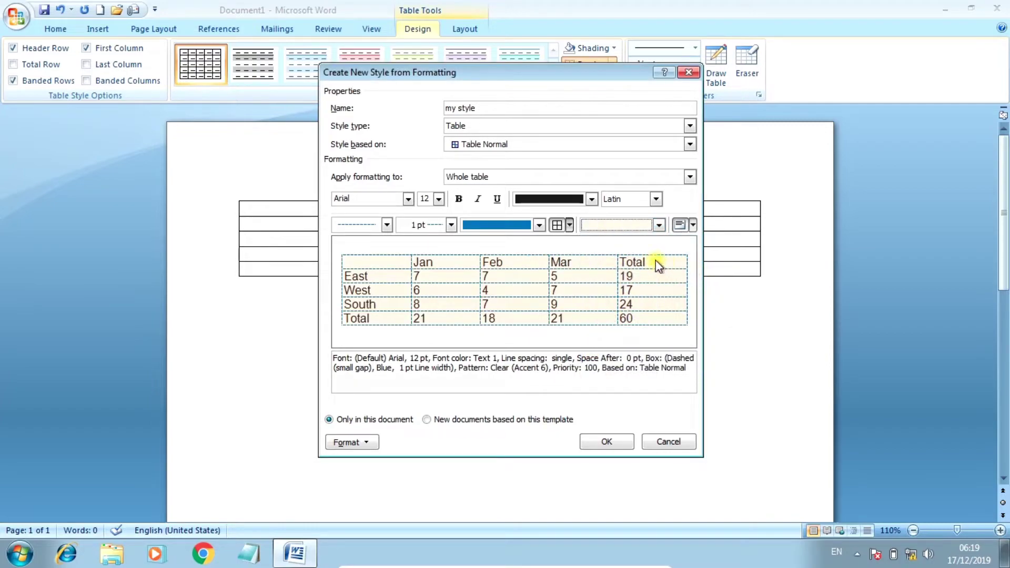
left_click(659, 225)
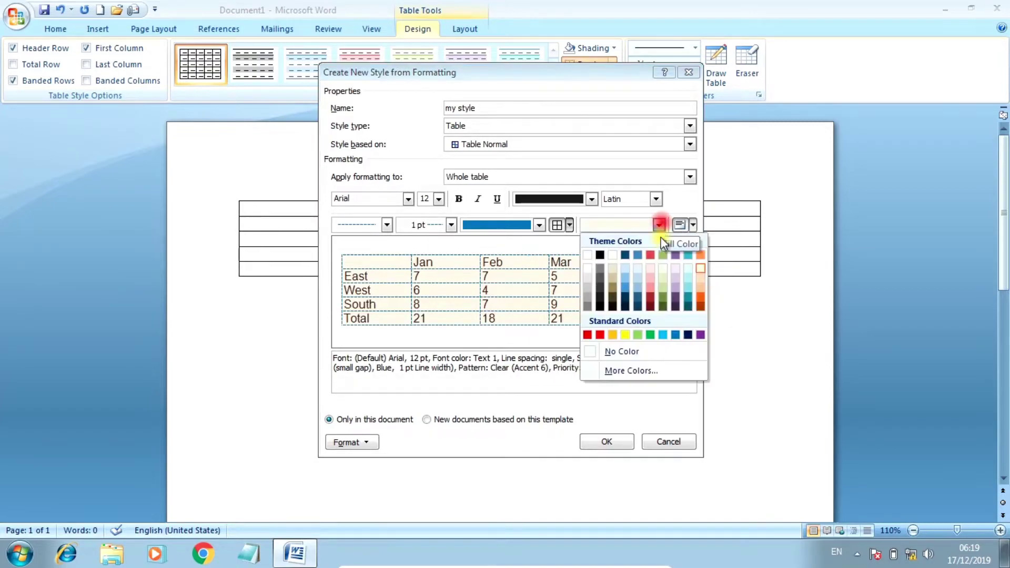
left_click(688, 269)
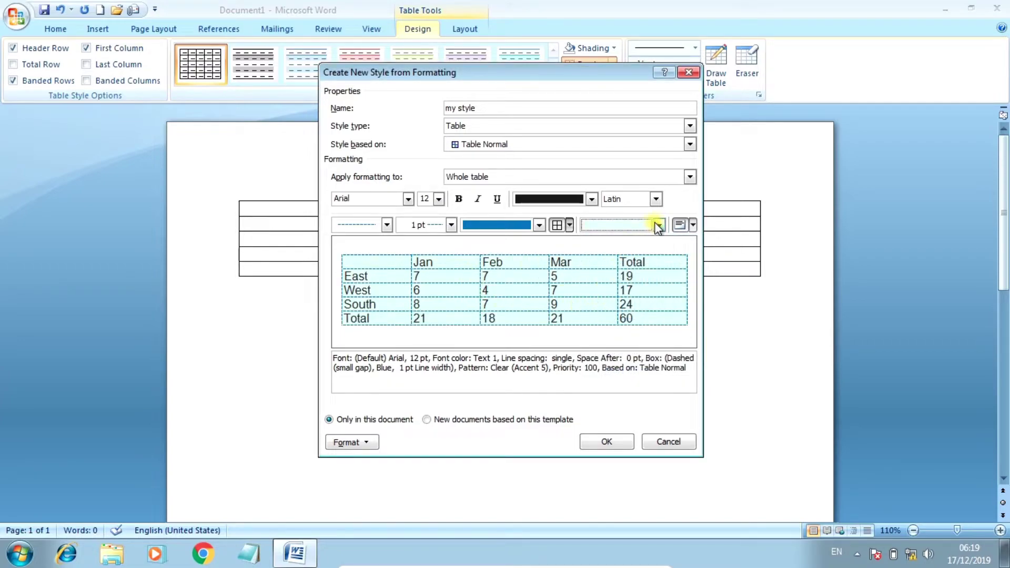
left_click(692, 225)
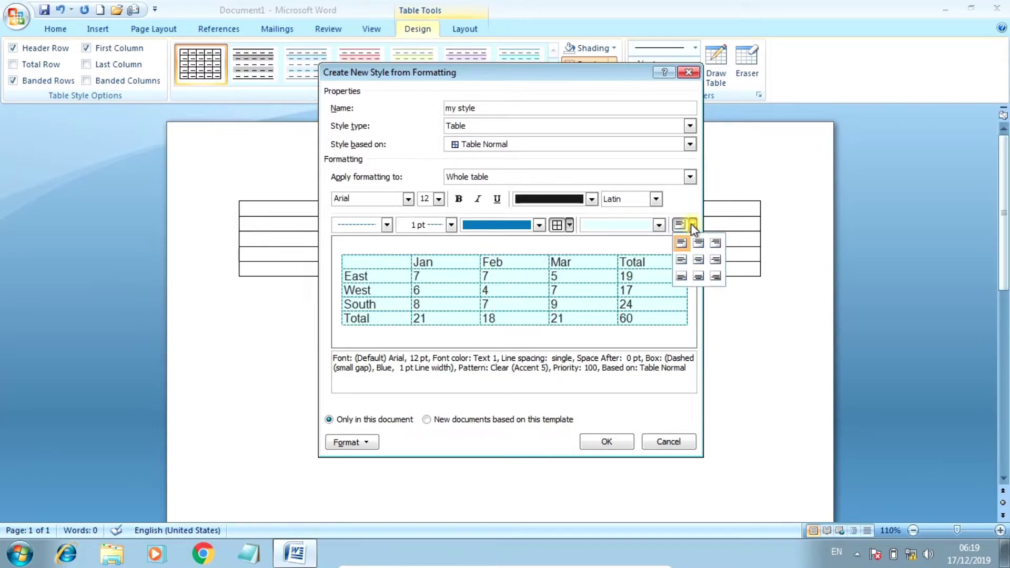
left_click(698, 259)
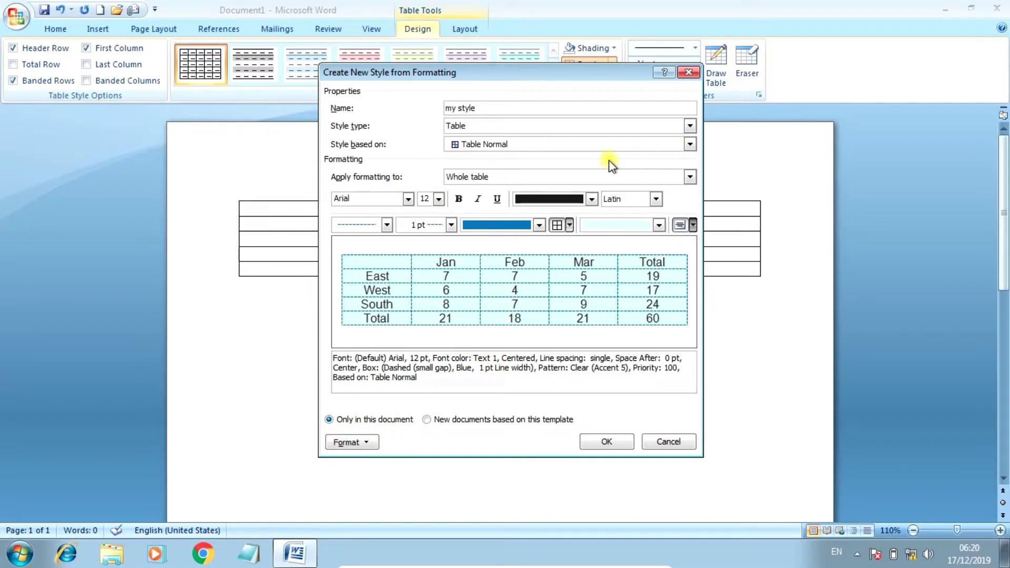
Step: Switch to Header row formatting and set its font to Arial Black 12 pt
left_click(493, 178)
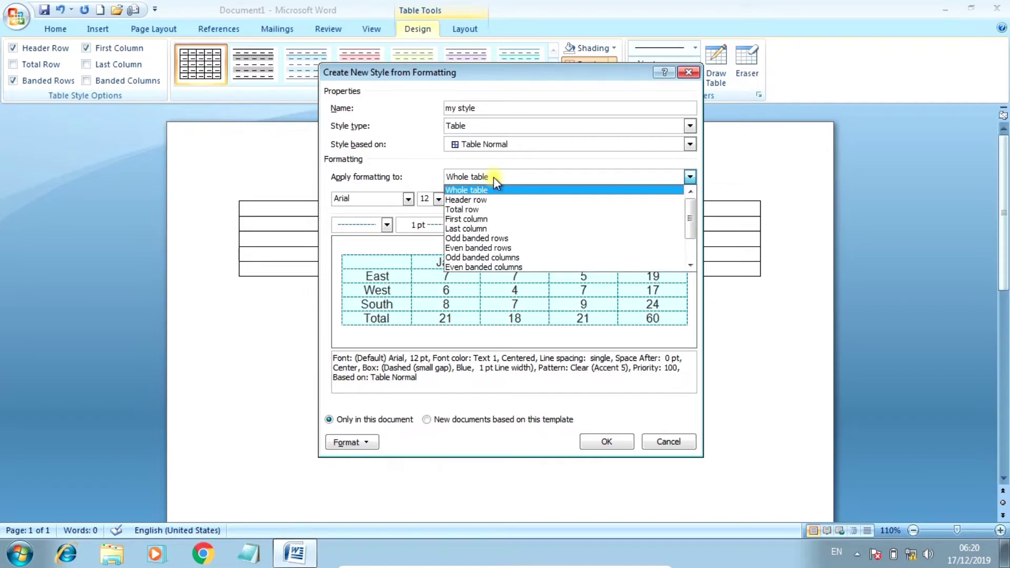
left_click(484, 201)
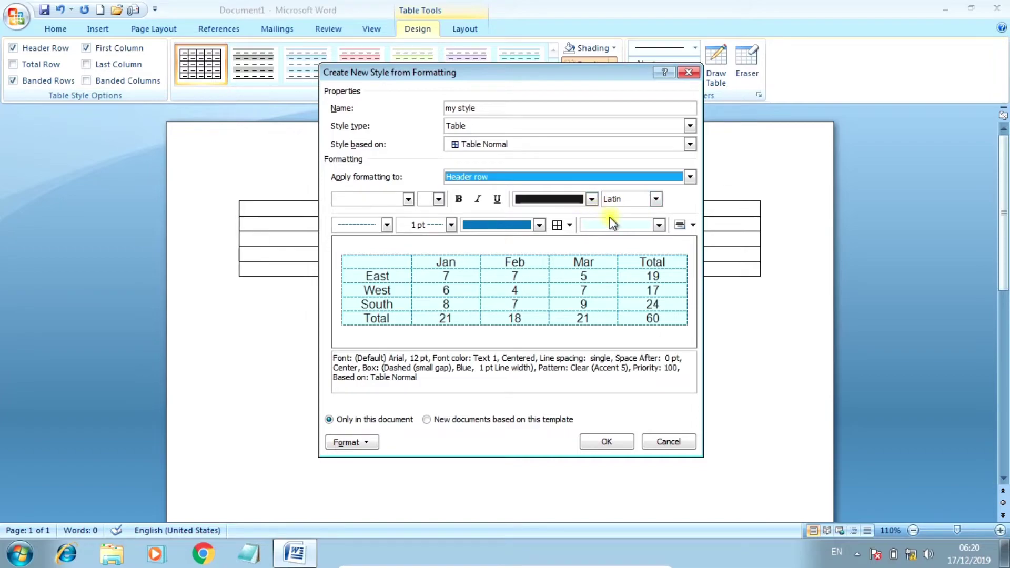
left_click(403, 198)
left_click(396, 297)
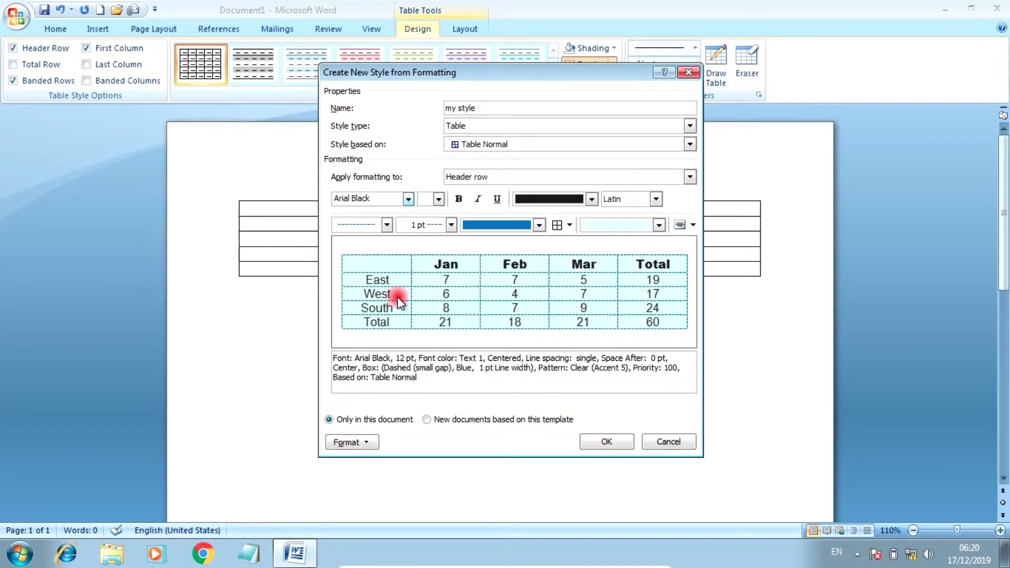
left_click(437, 198)
left_click(423, 251)
Step: Make the header text dark blue, leaving bold turned off
left_click(458, 199)
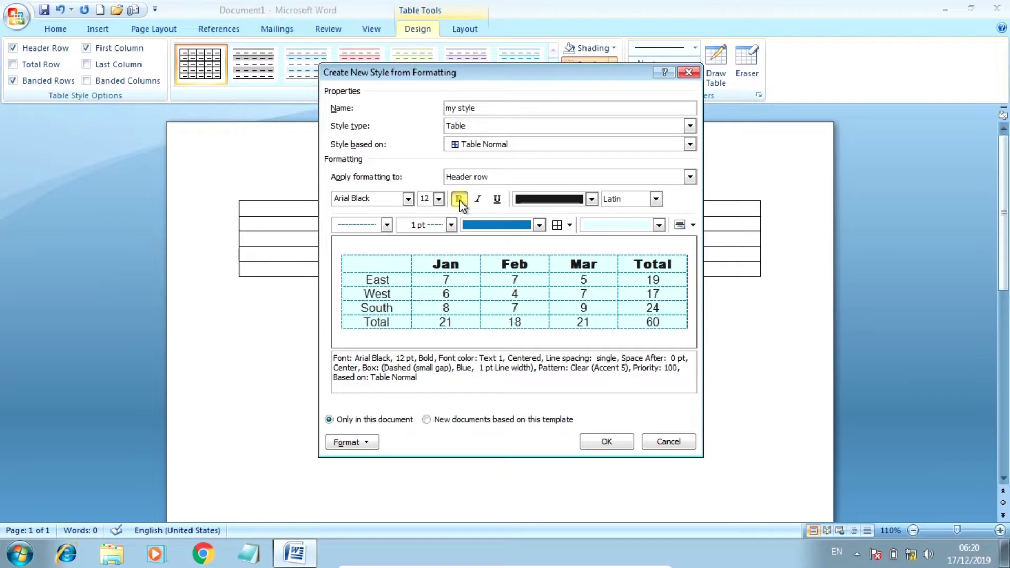
left_click(458, 199)
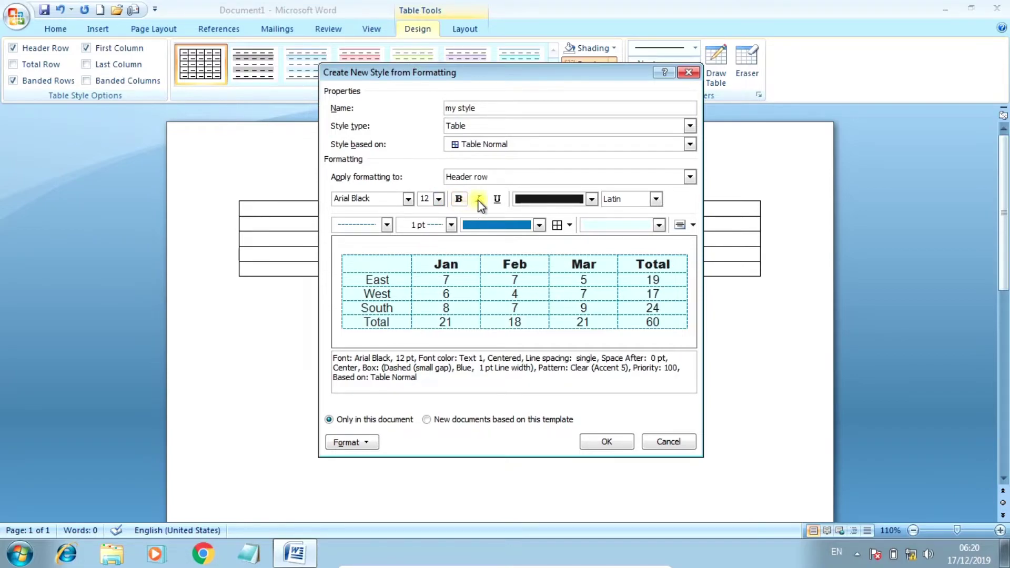
left_click(548, 197)
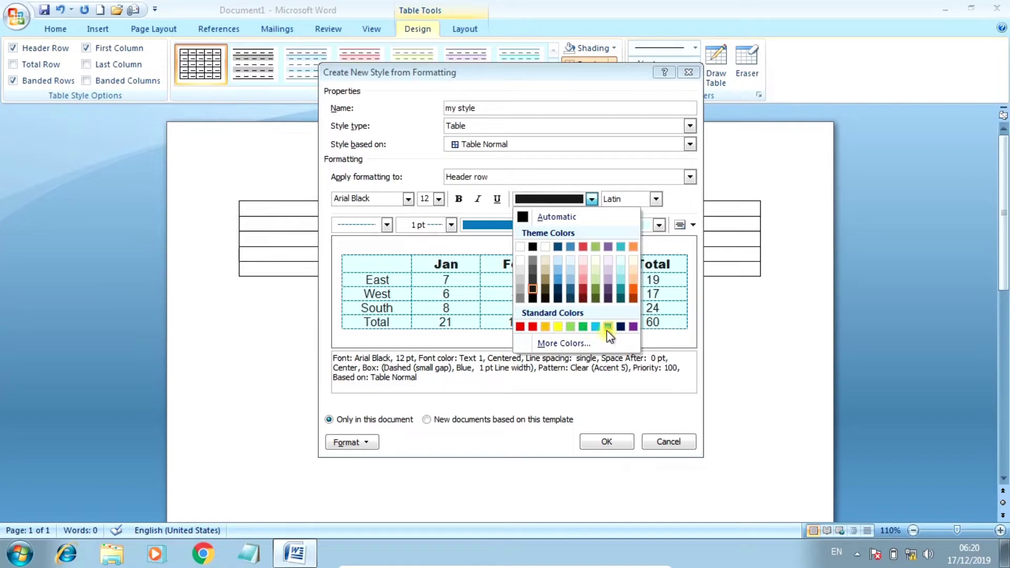
left_click(620, 327)
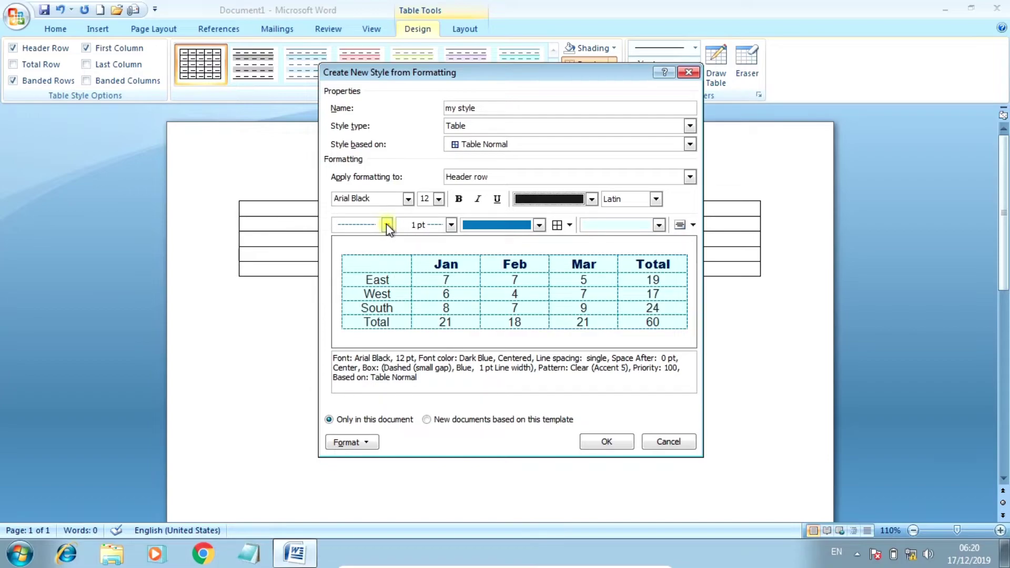
Step: Give the header row a blue double-line bottom border
left_click(386, 225)
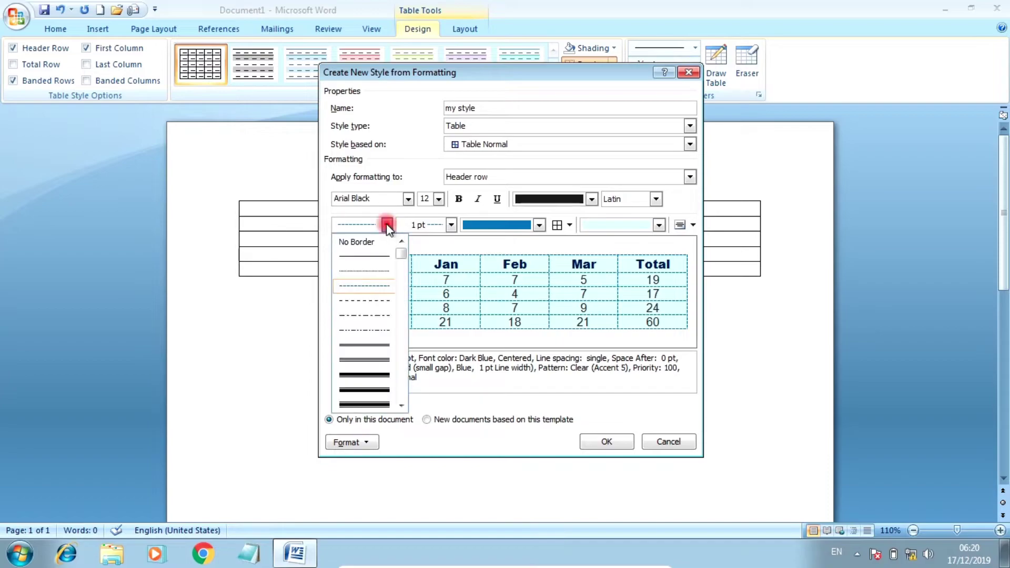
left_click(368, 345)
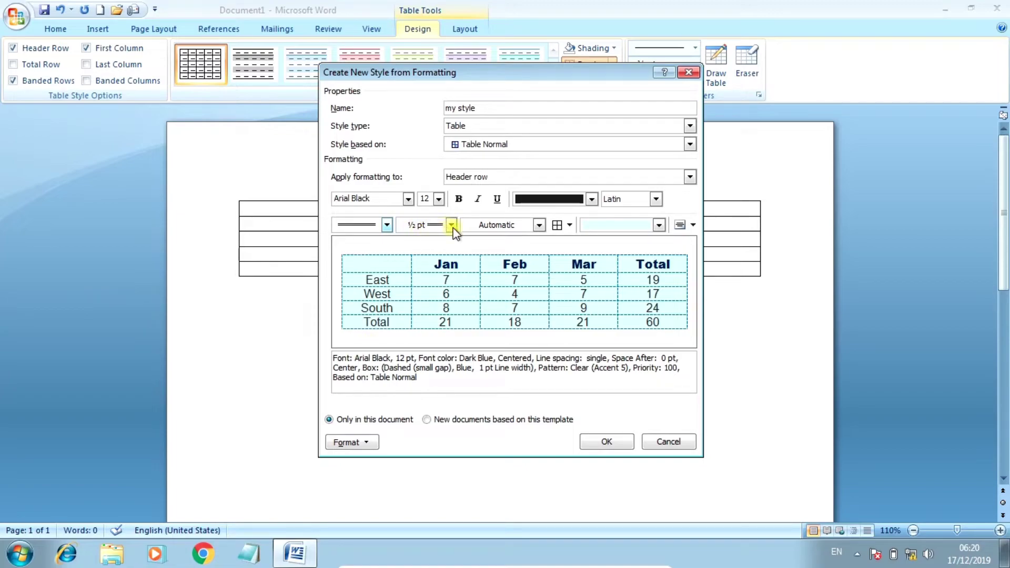
left_click(526, 226)
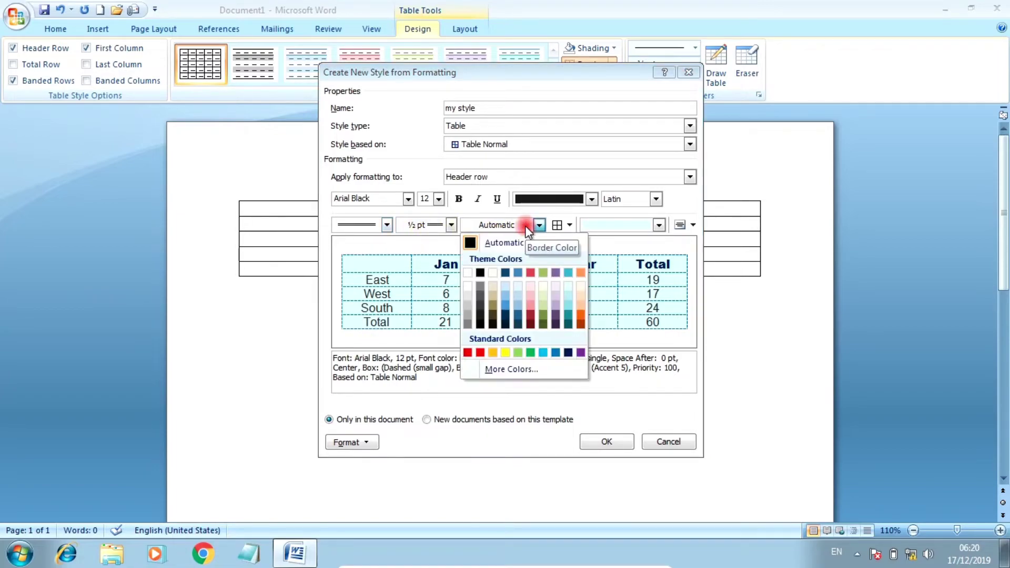
left_click(557, 352)
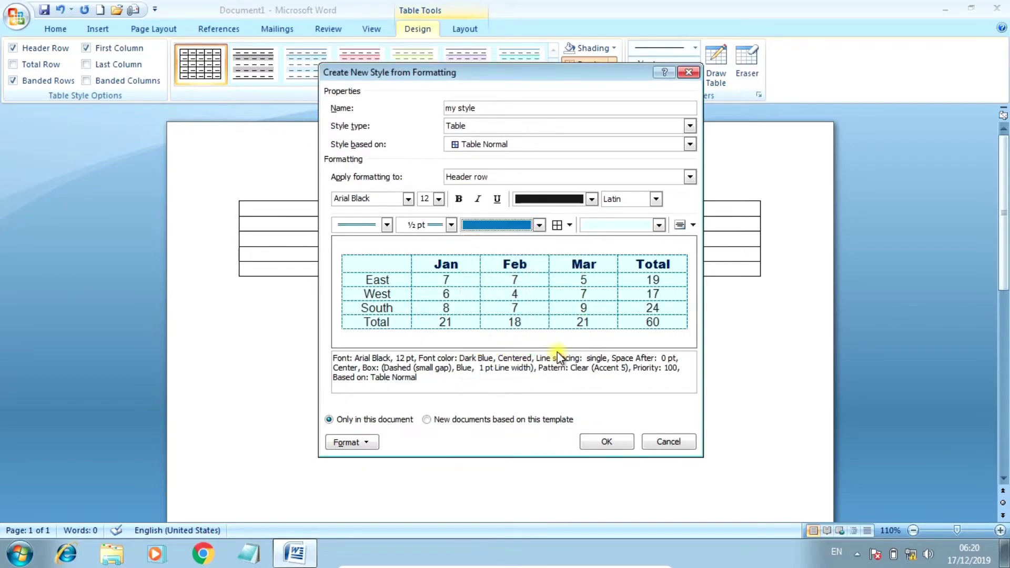
left_click(570, 226)
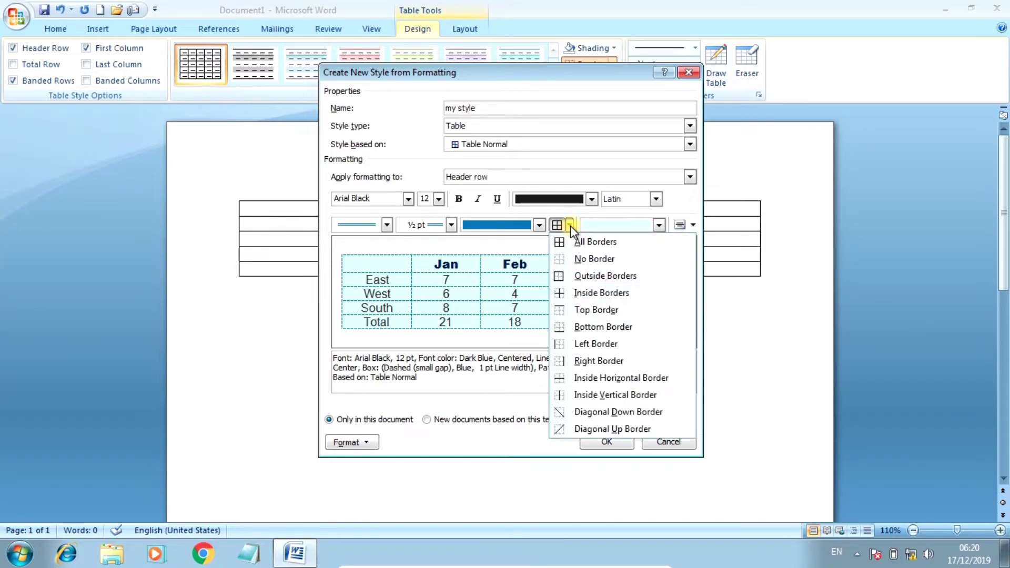
left_click(610, 327)
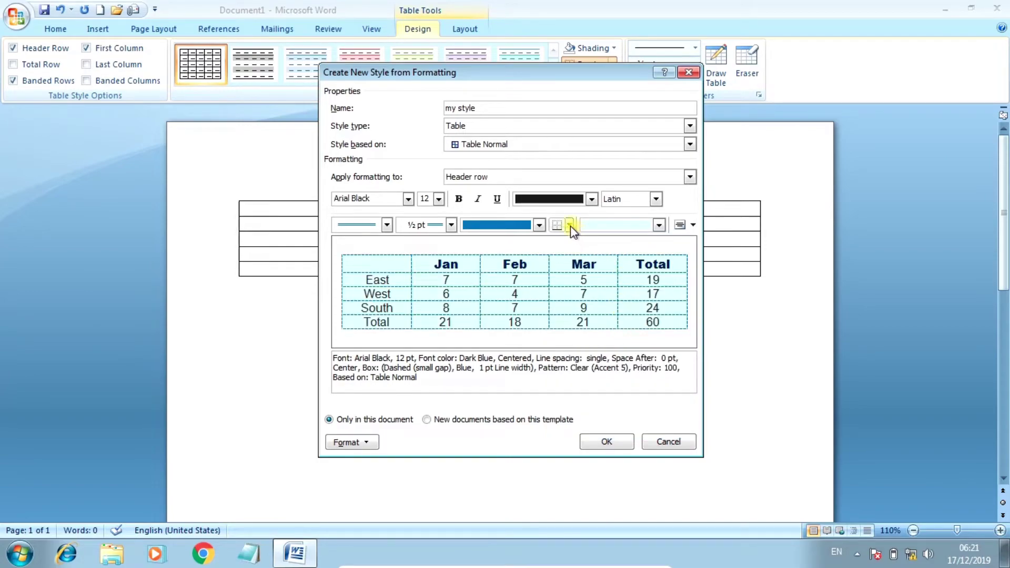
Step: Shade the header row light aqua and apply another border edge to it
left_click(620, 228)
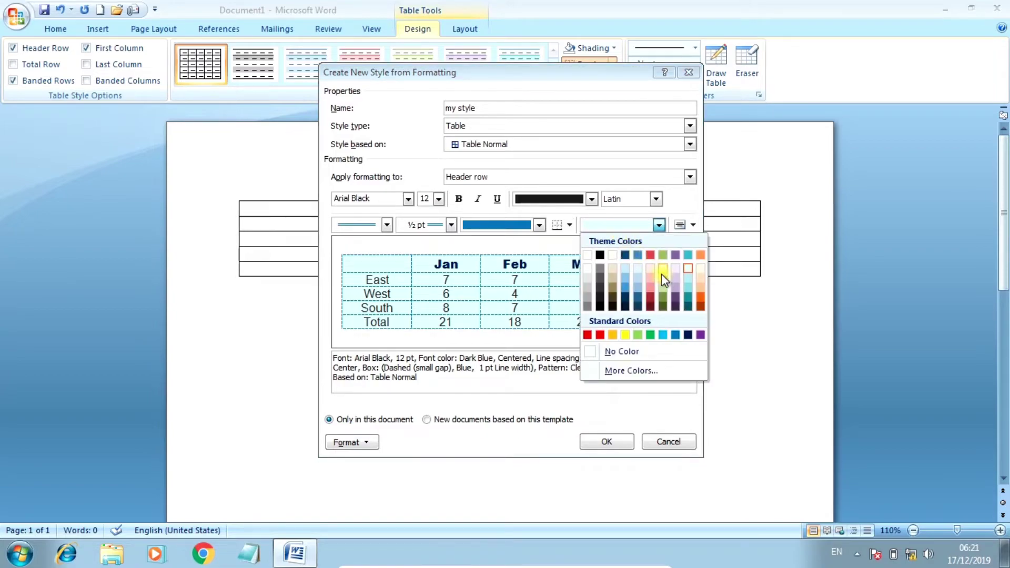
left_click(687, 288)
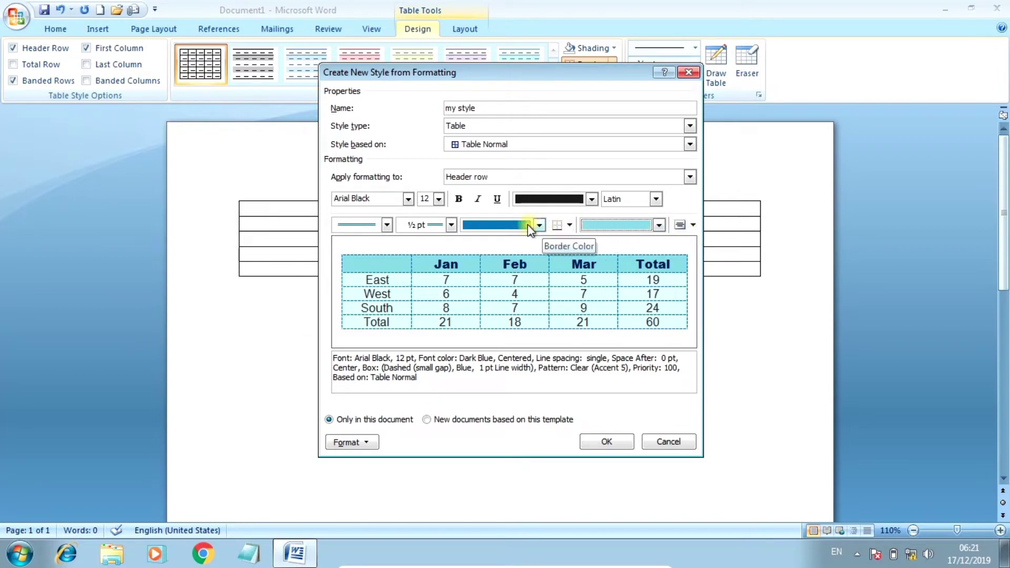
left_click(569, 224)
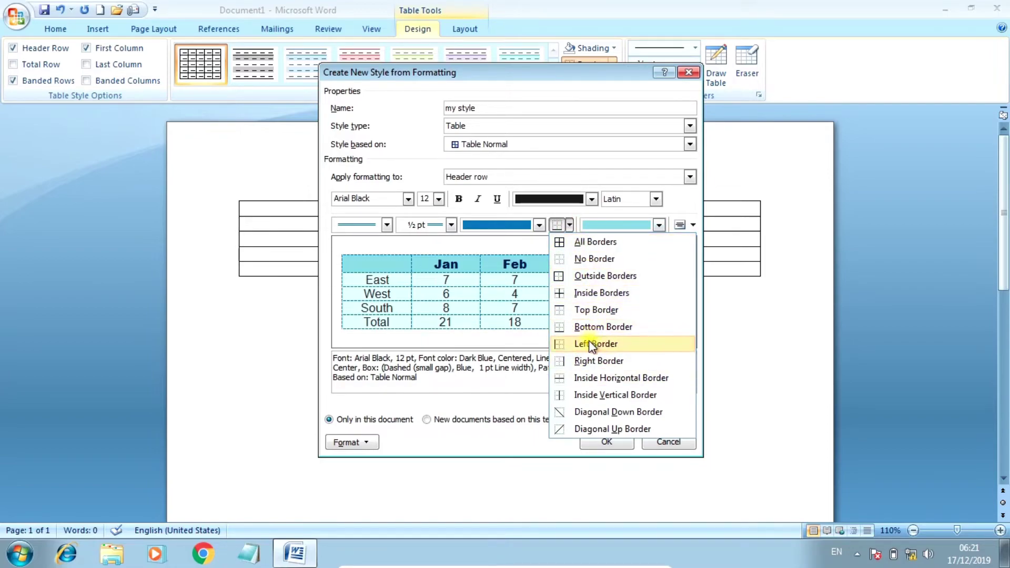
left_click(597, 327)
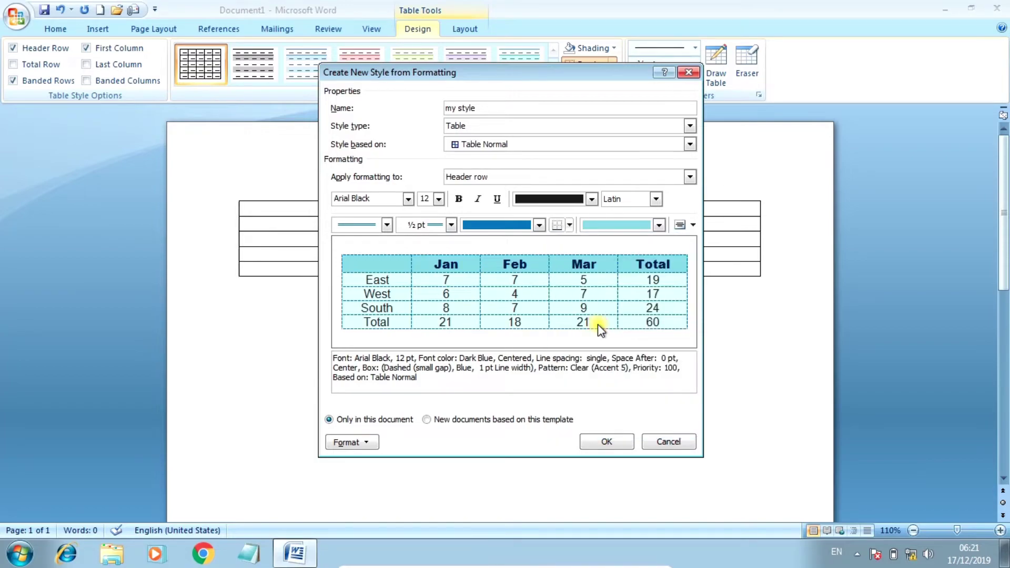
left_click(504, 177)
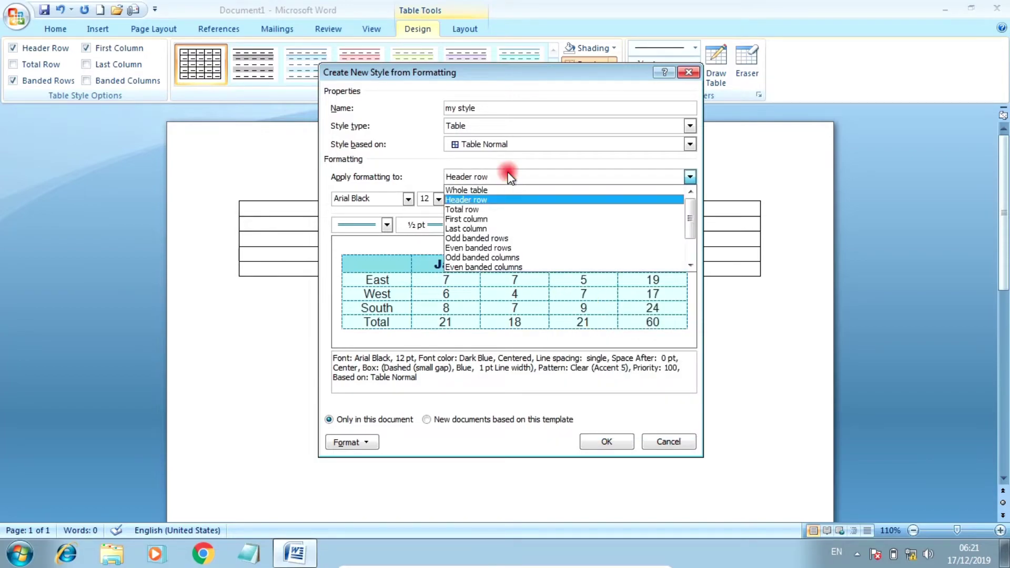
Step: Format the Total row text as dark blue Arial Black 12 pt
left_click(468, 210)
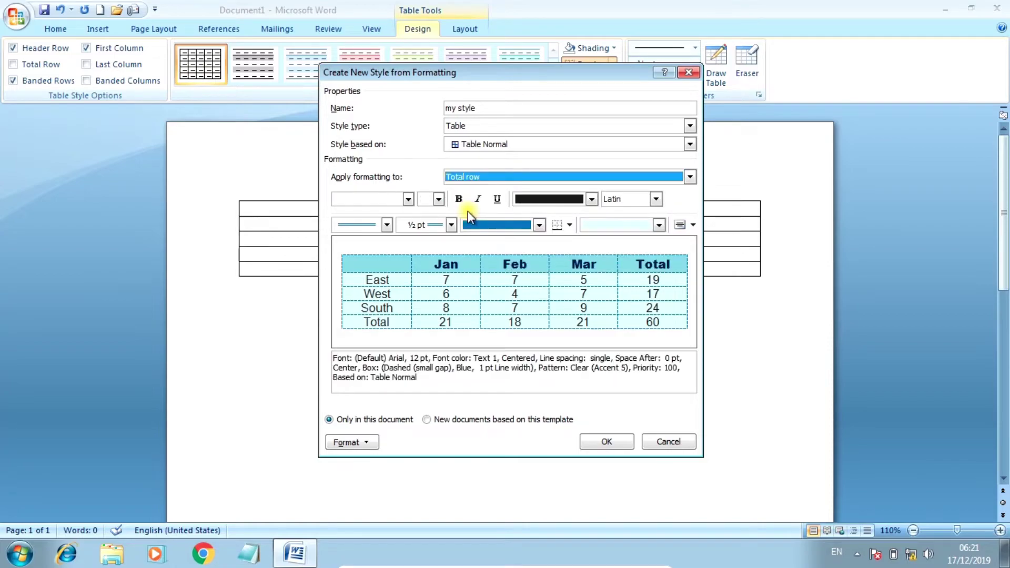
left_click(408, 199)
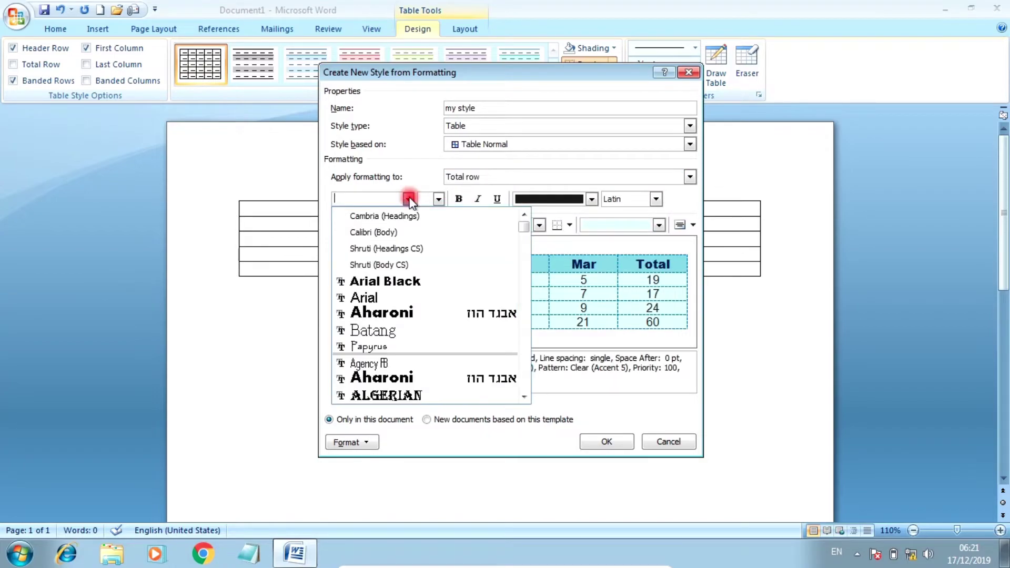
left_click(390, 283)
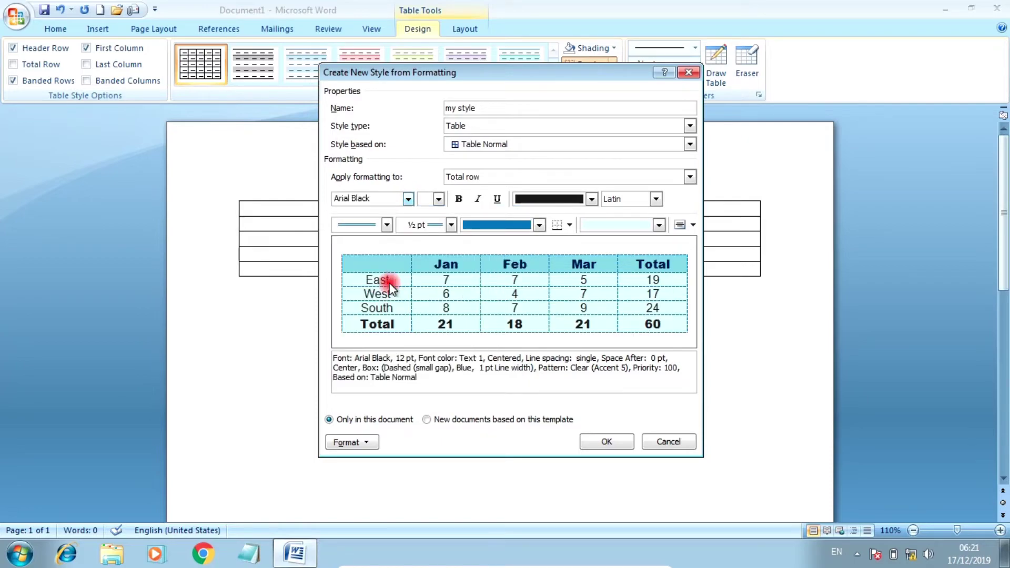
left_click(438, 200)
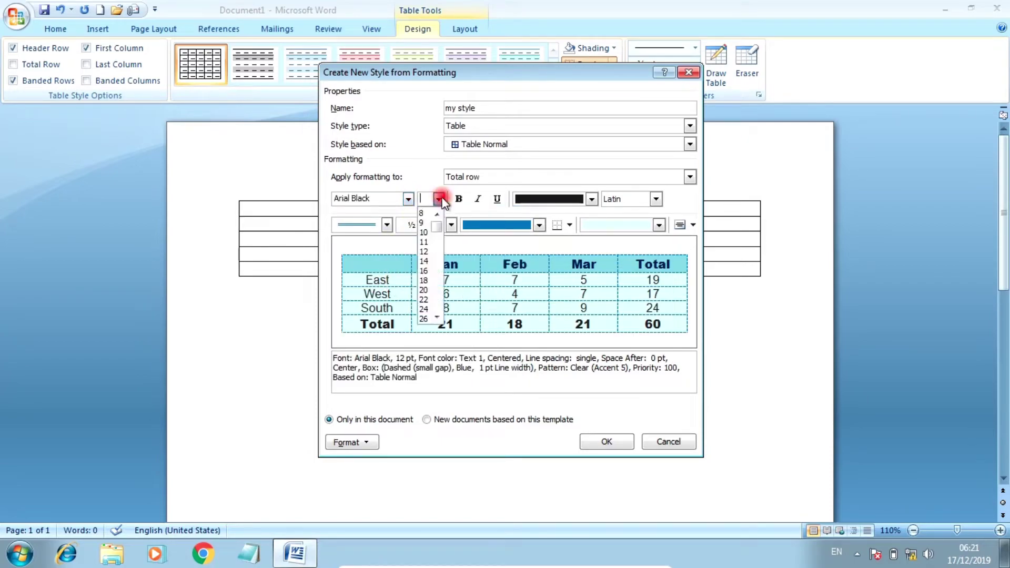
left_click(427, 251)
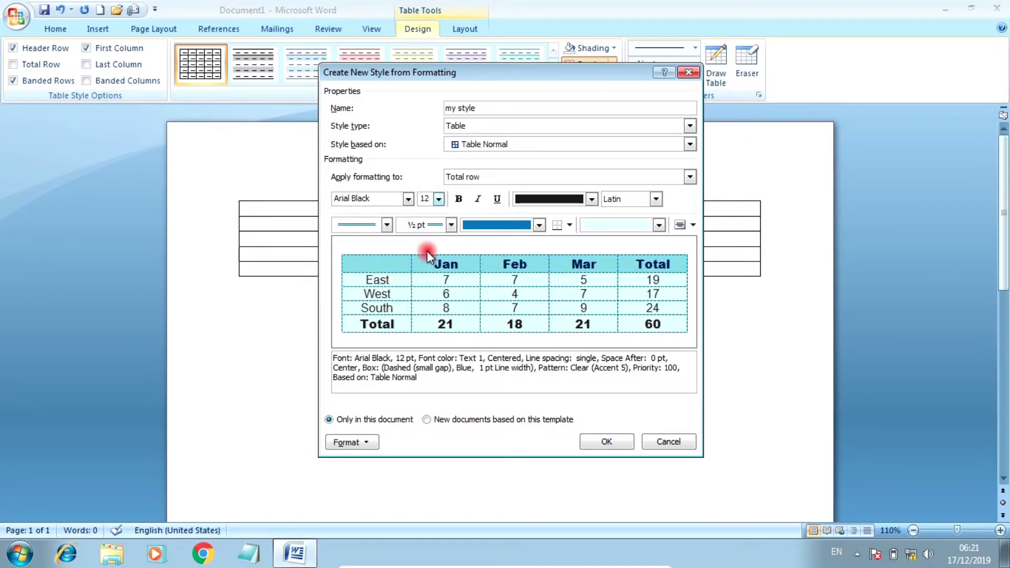
left_click(539, 197)
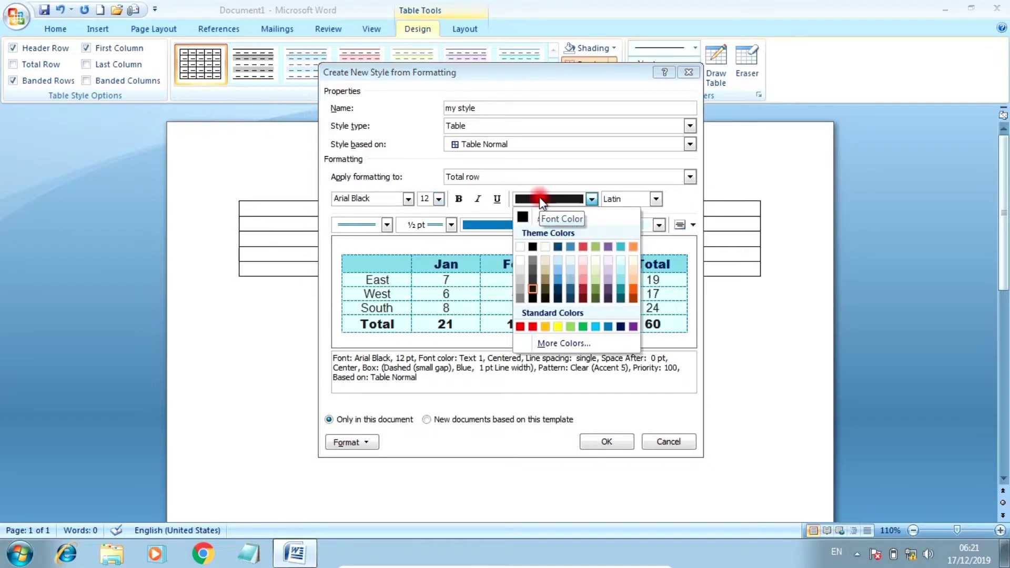
left_click(621, 327)
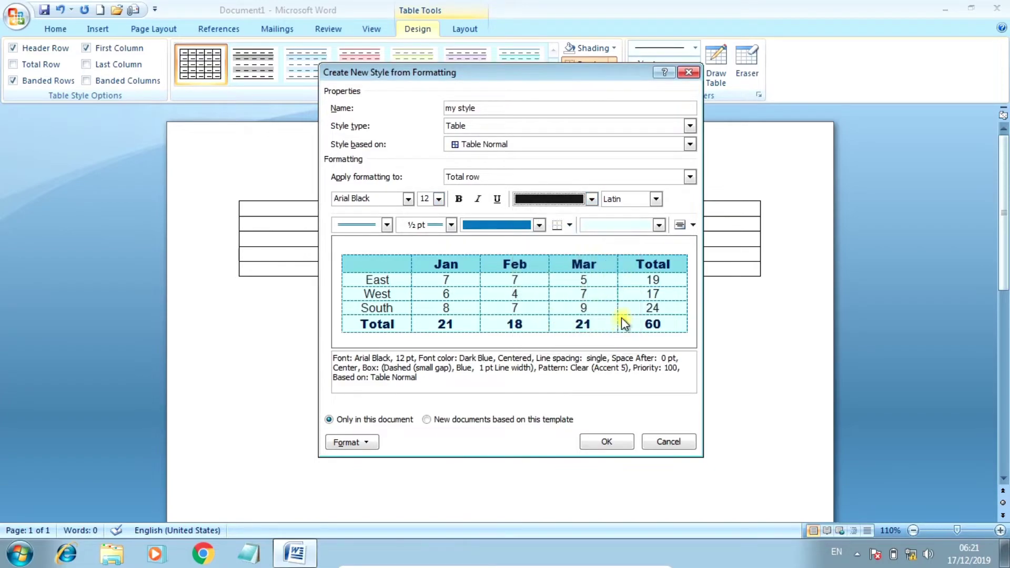
Step: Give the Total row a top border and light aqua shading
left_click(387, 223)
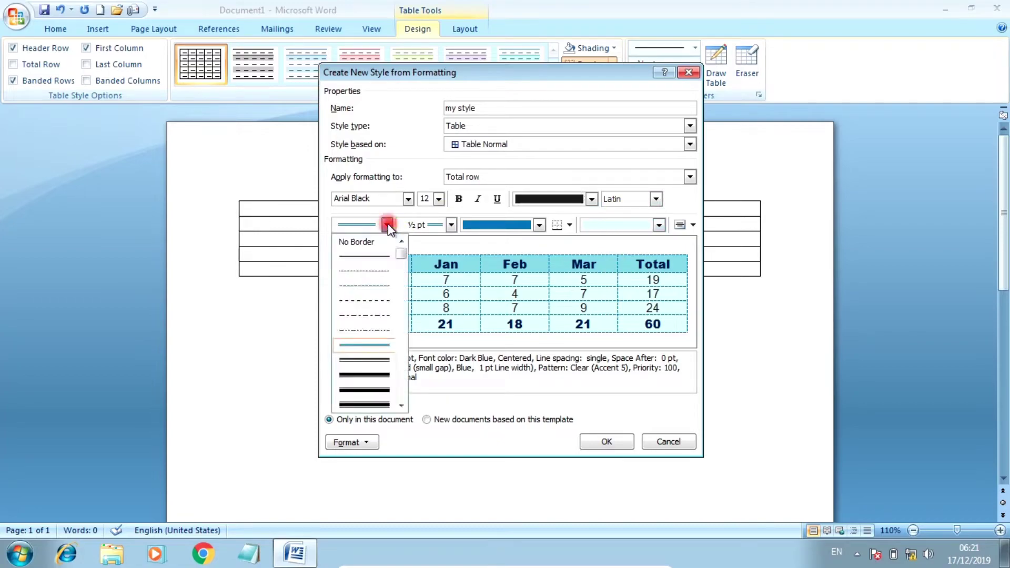
left_click(371, 346)
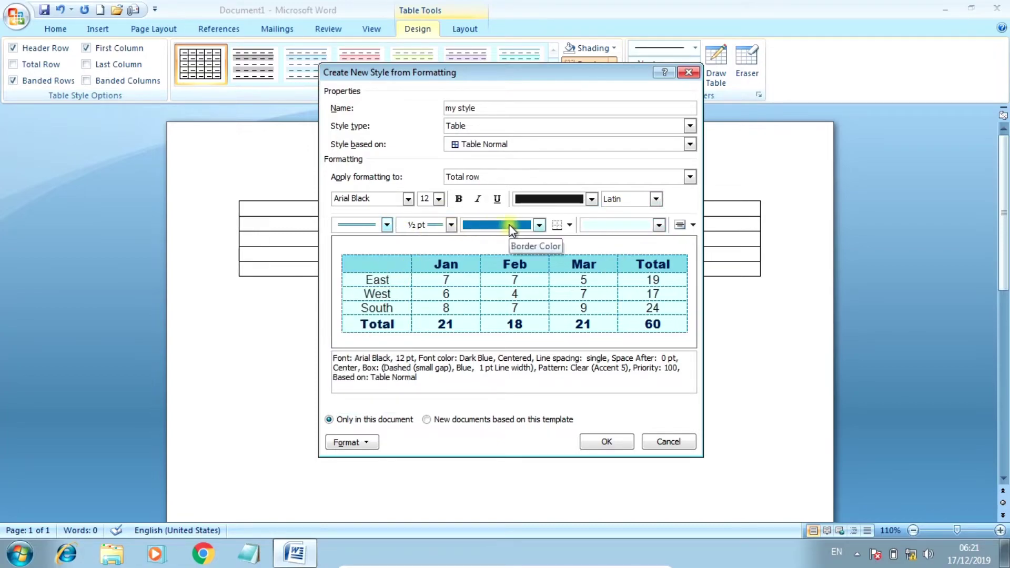
left_click(570, 224)
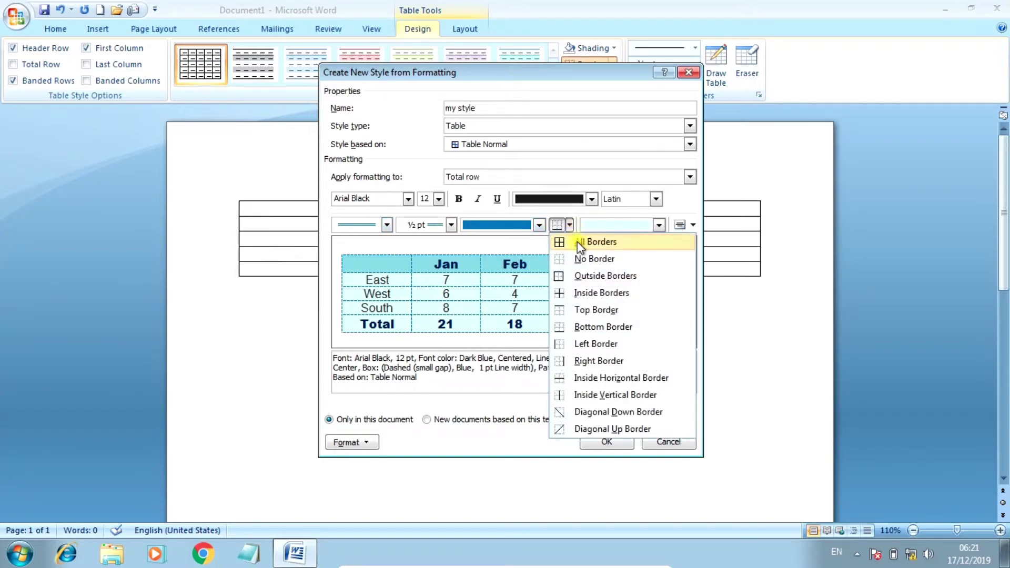
left_click(598, 312)
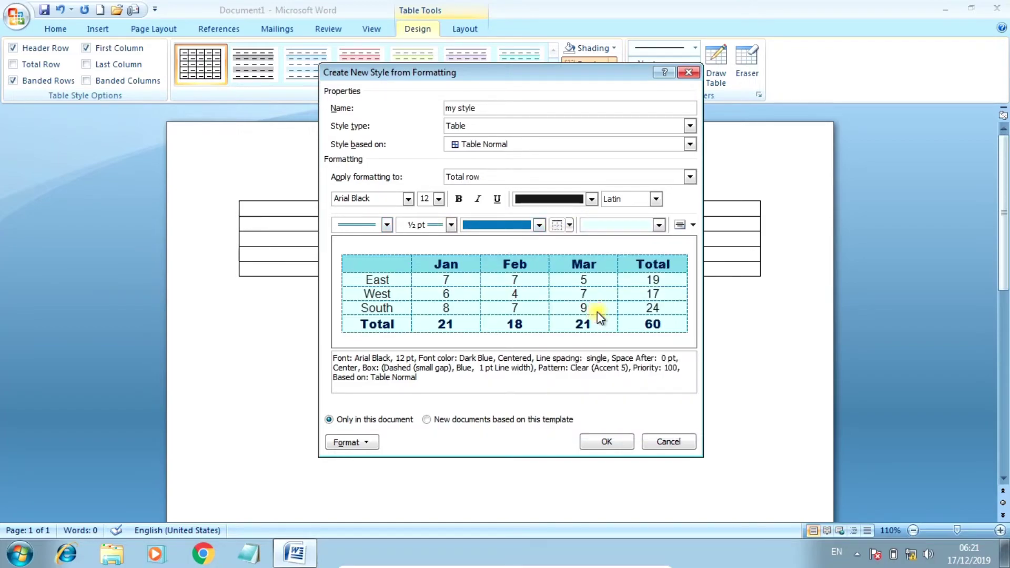
left_click(657, 225)
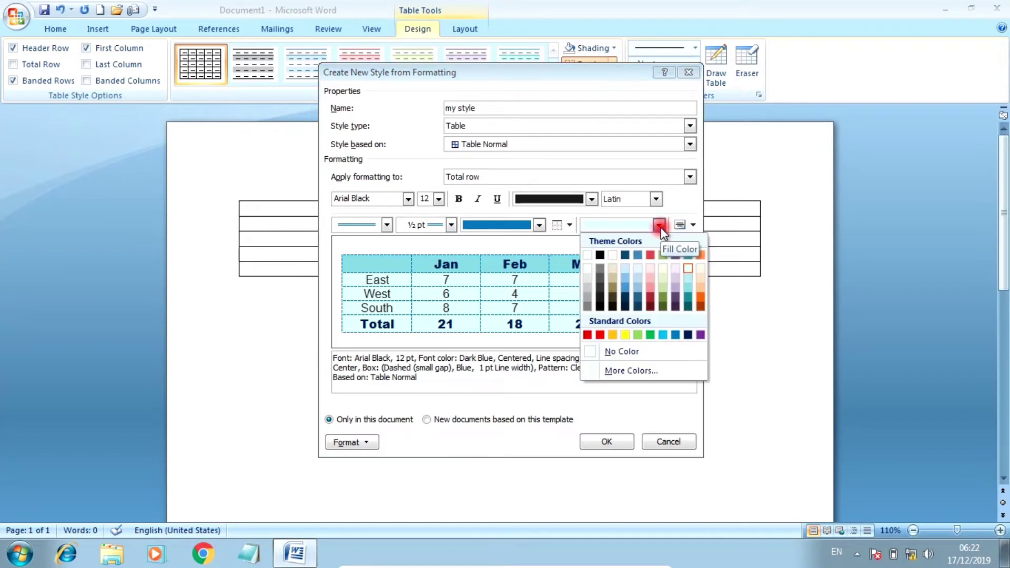
left_click(676, 335)
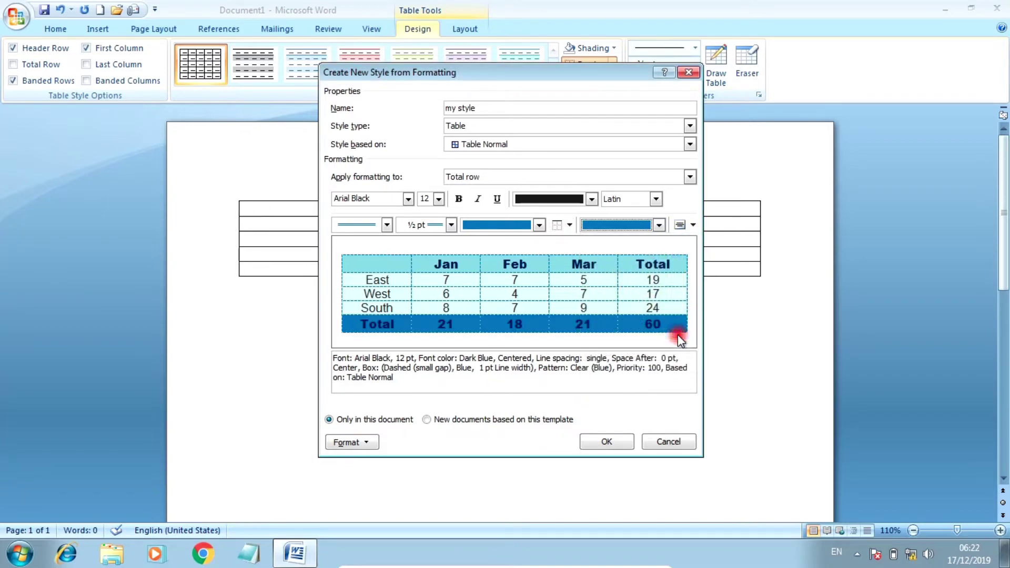
left_click(658, 224)
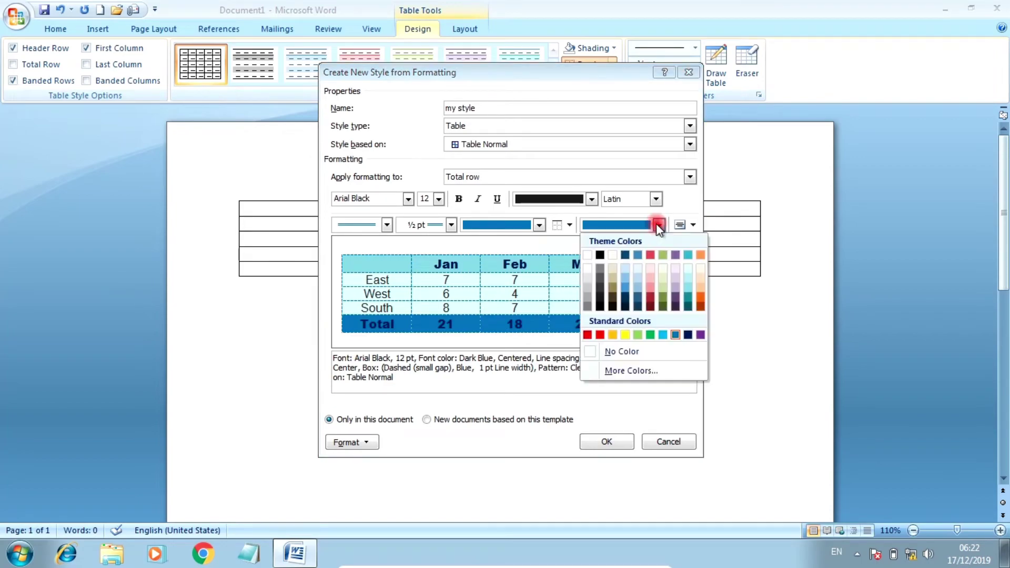
left_click(687, 288)
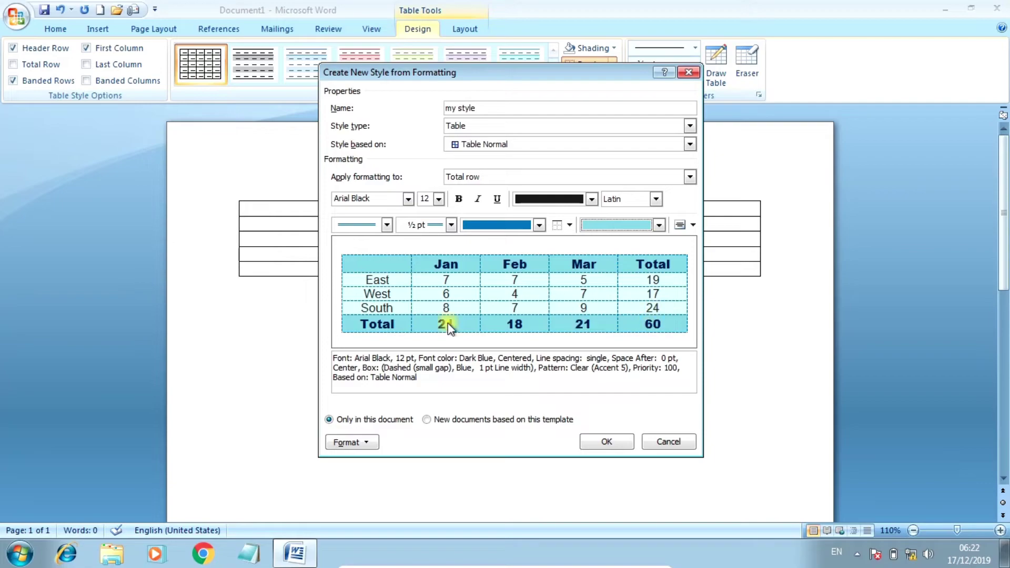
left_click(498, 176)
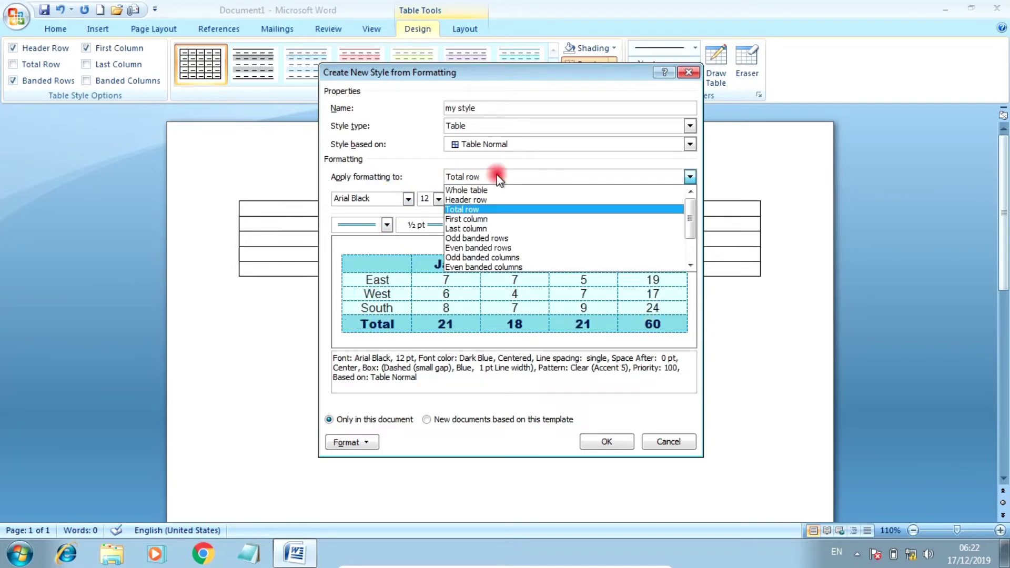
left_click(482, 219)
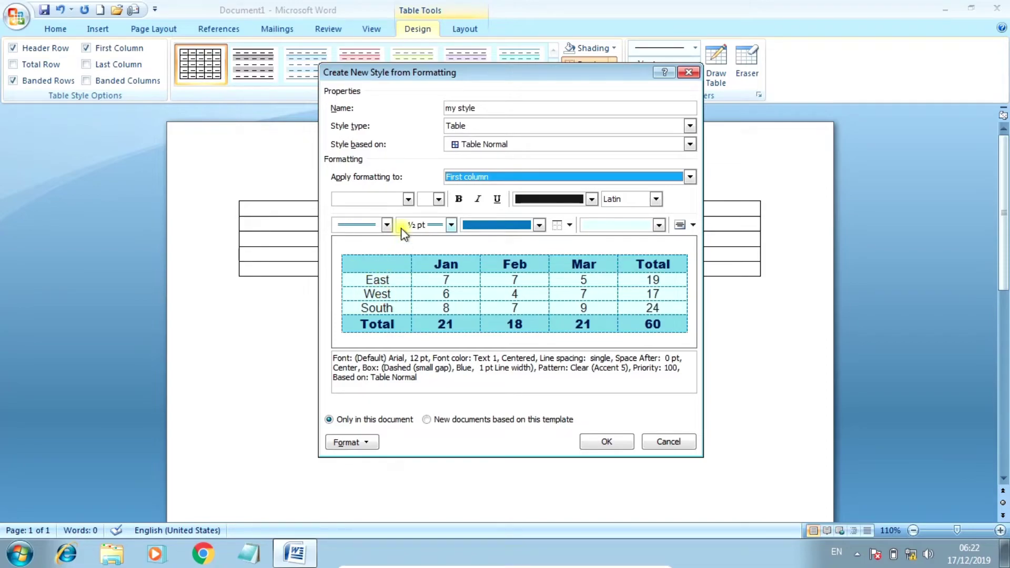
Step: Set the style's first-column text to Arial 12 bold in blue
left_click(407, 199)
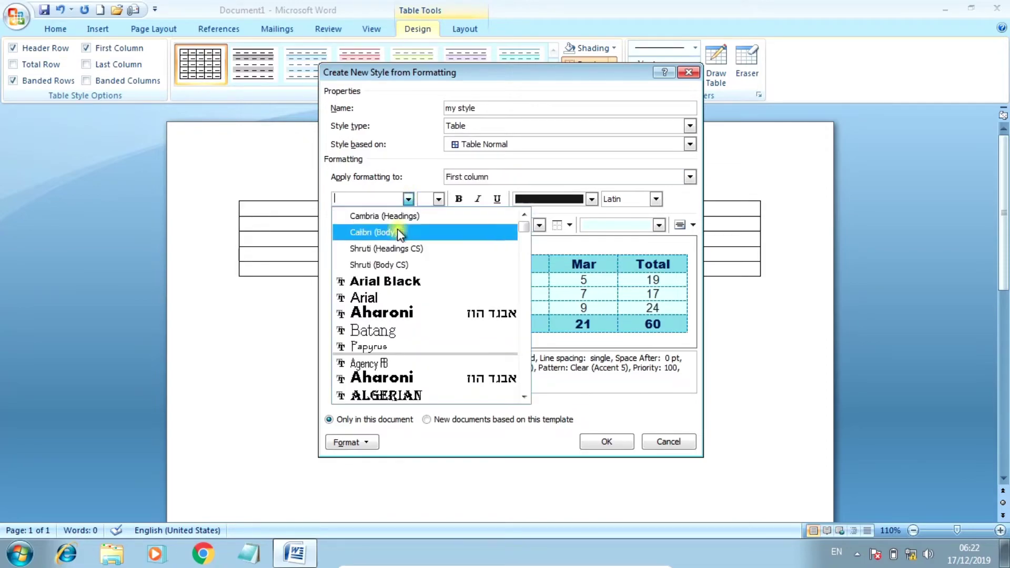
left_click(383, 298)
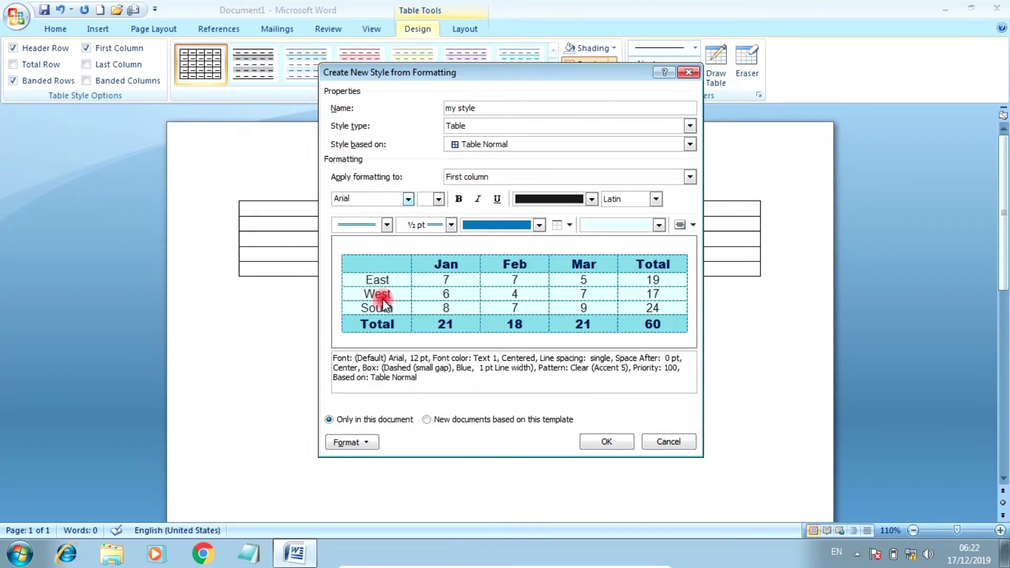
left_click(438, 198)
left_click(424, 252)
left_click(457, 199)
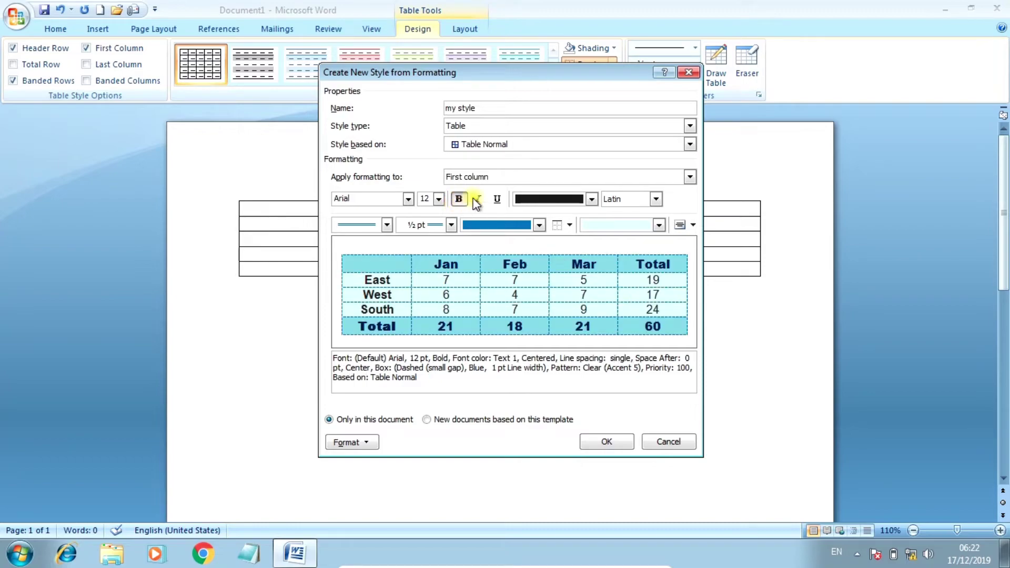
left_click(546, 201)
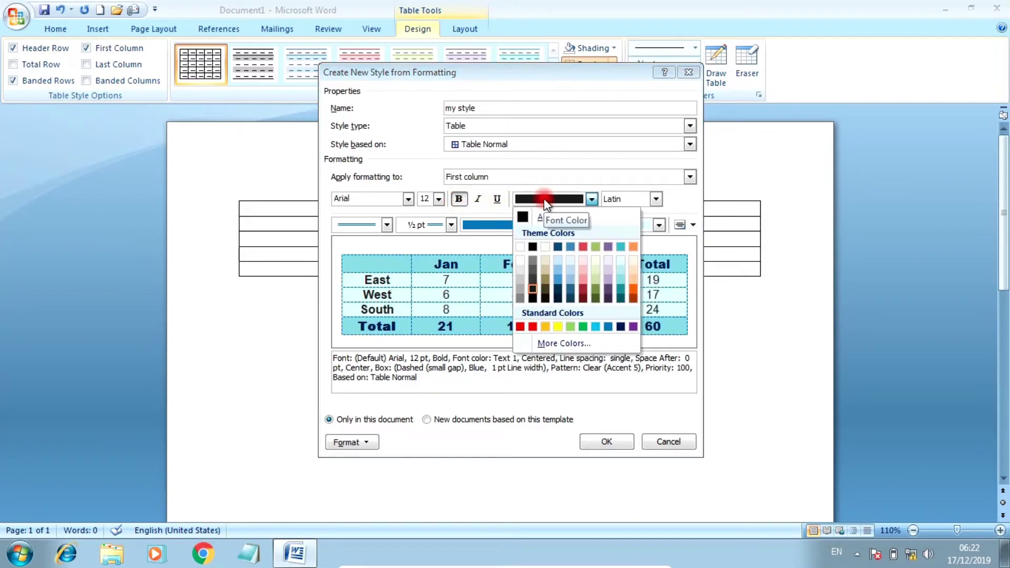
left_click(610, 327)
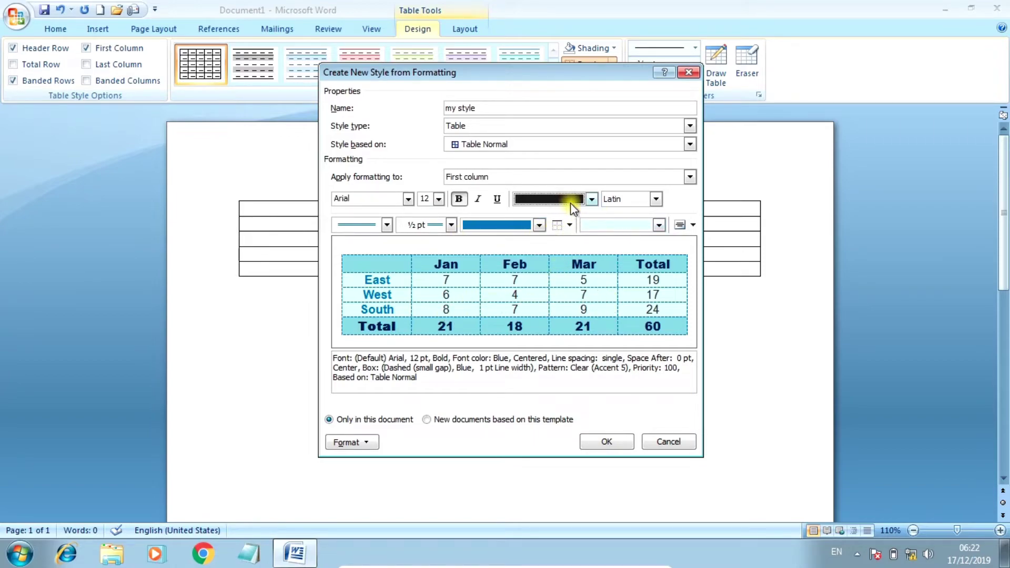
Step: Shade the first column lavender (Accent 4) after trying aqua and light blue
left_click(619, 226)
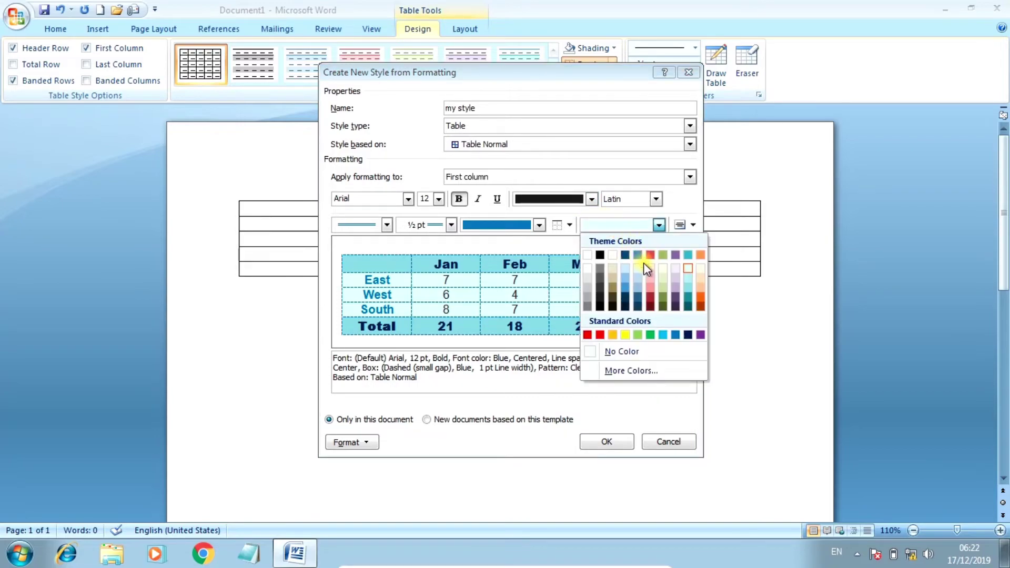
left_click(685, 279)
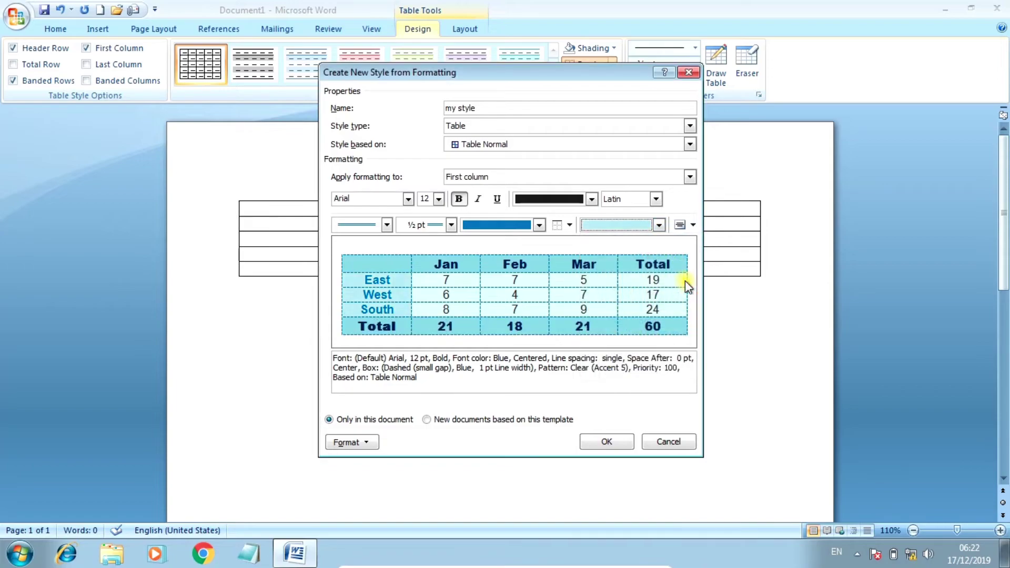
left_click(659, 225)
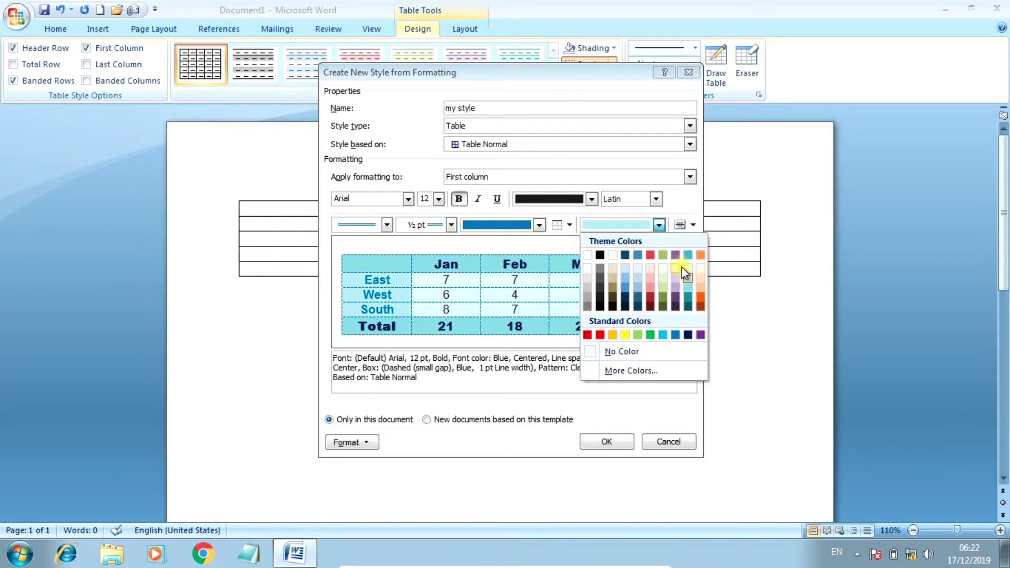
left_click(663, 335)
left_click(658, 226)
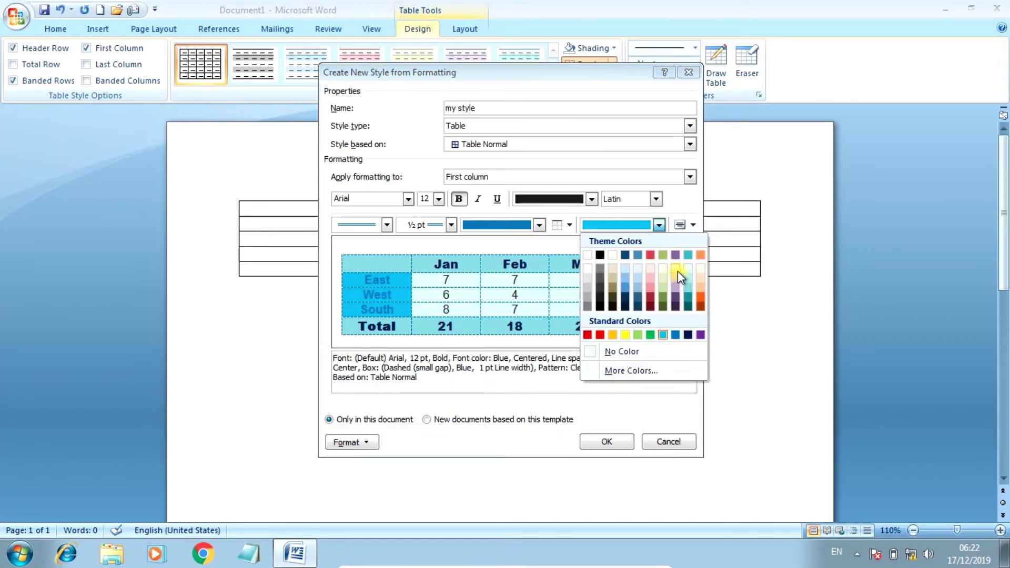
left_click(676, 270)
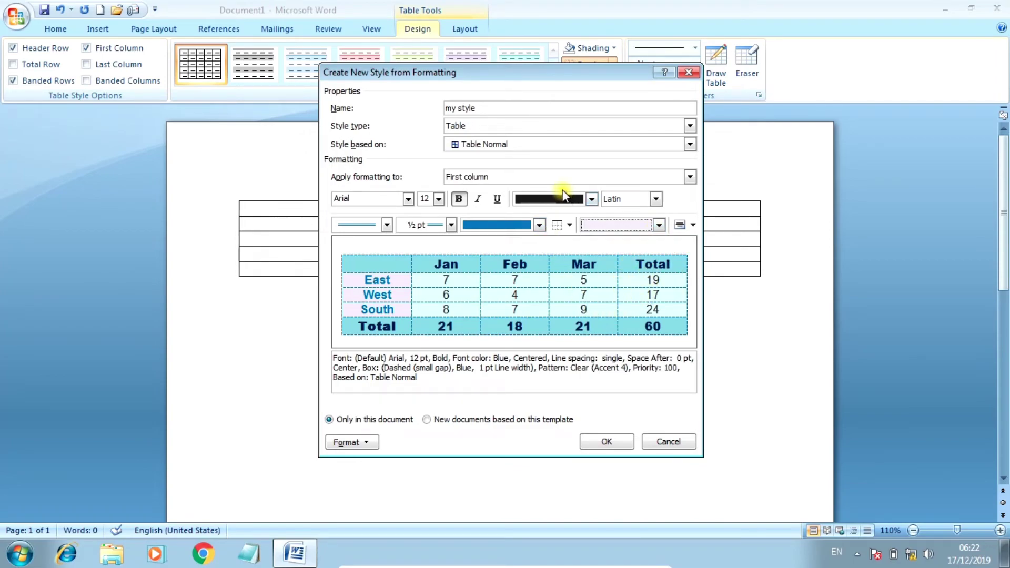
left_click(524, 177)
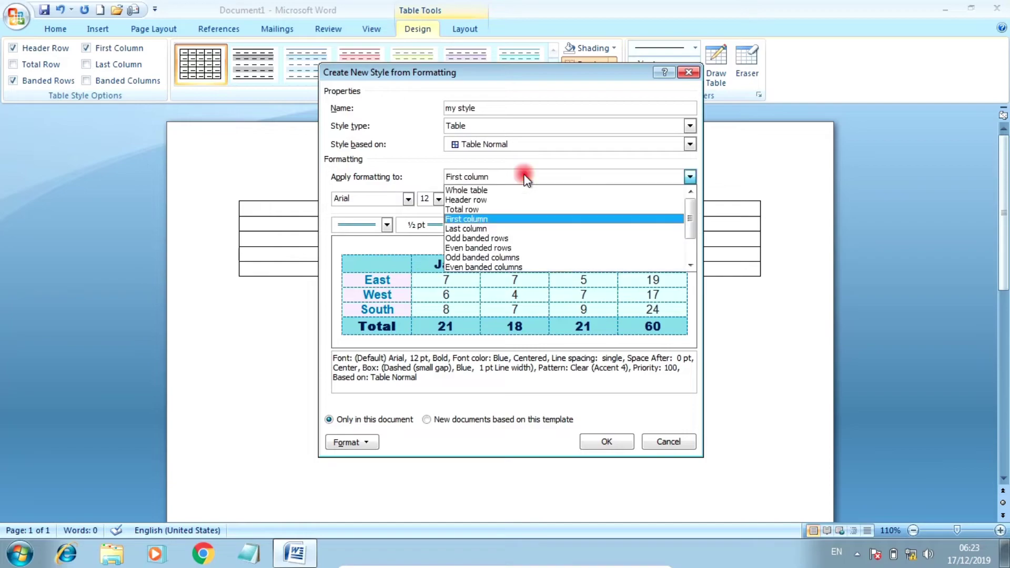
Step: Give odd banded rows Arial 12 text with light orange Accent 6 shading, then save 'my style'
left_click(468, 239)
left_click(408, 199)
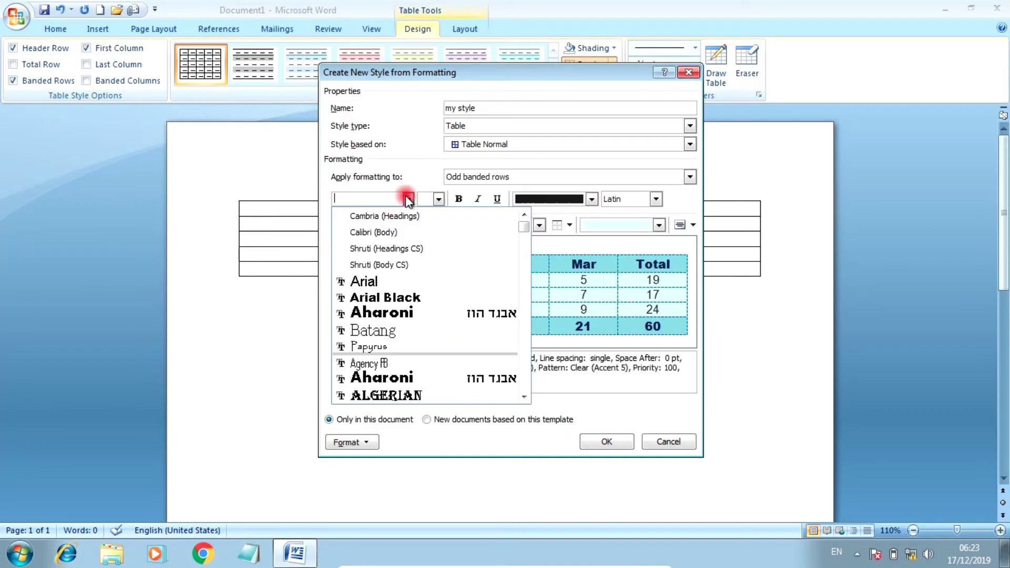
left_click(375, 280)
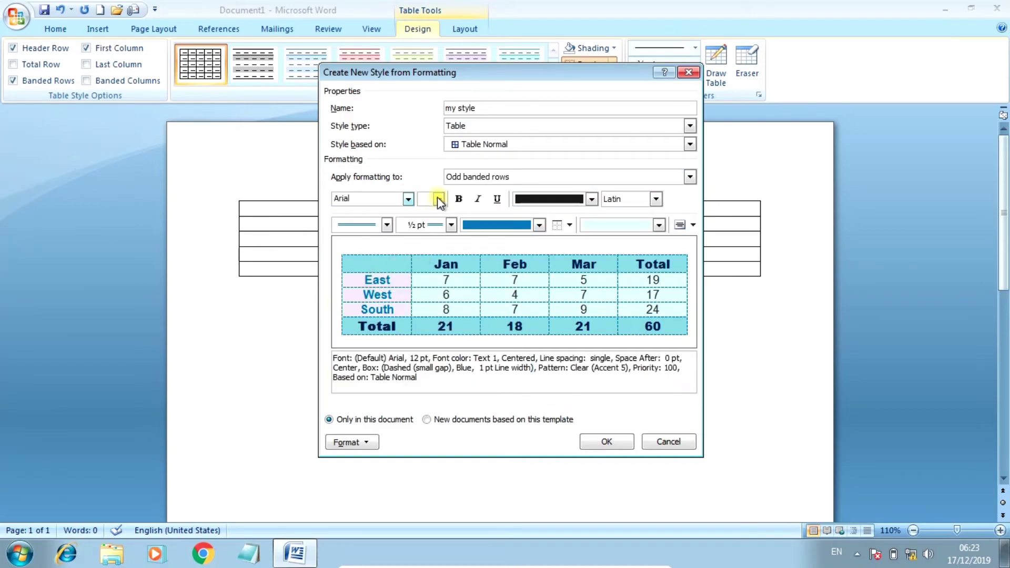
left_click(439, 199)
left_click(427, 252)
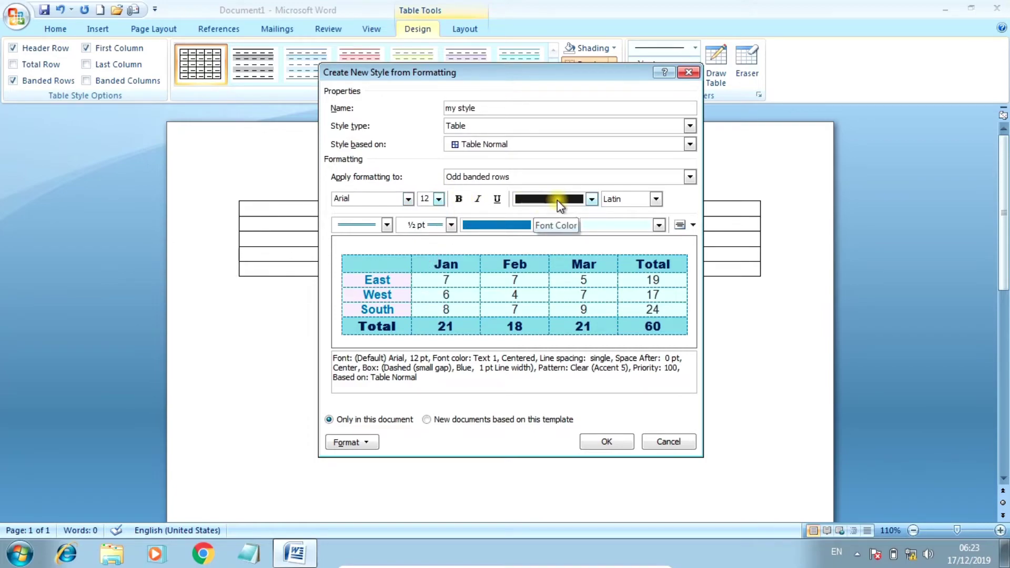
left_click(604, 224)
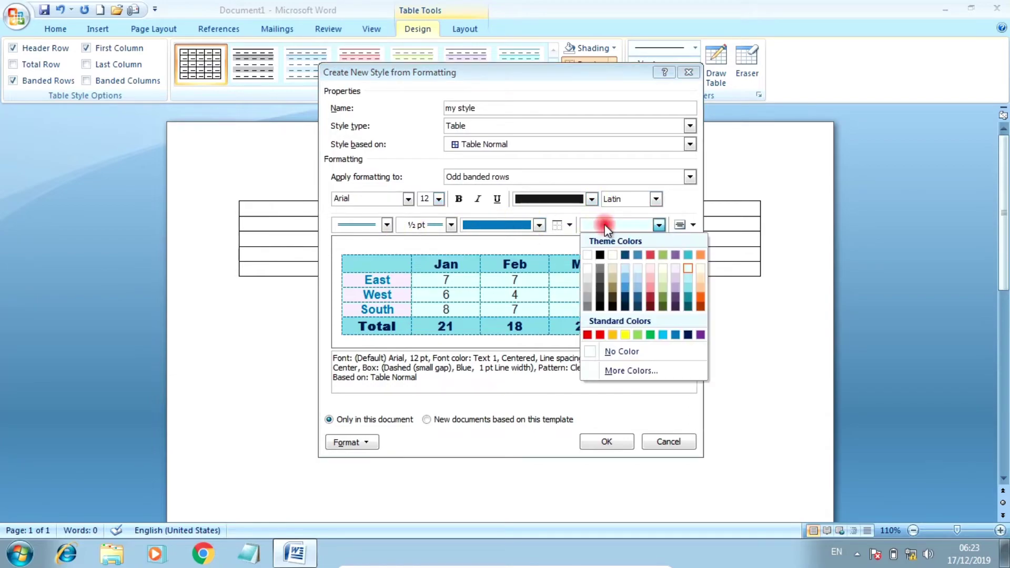
left_click(701, 269)
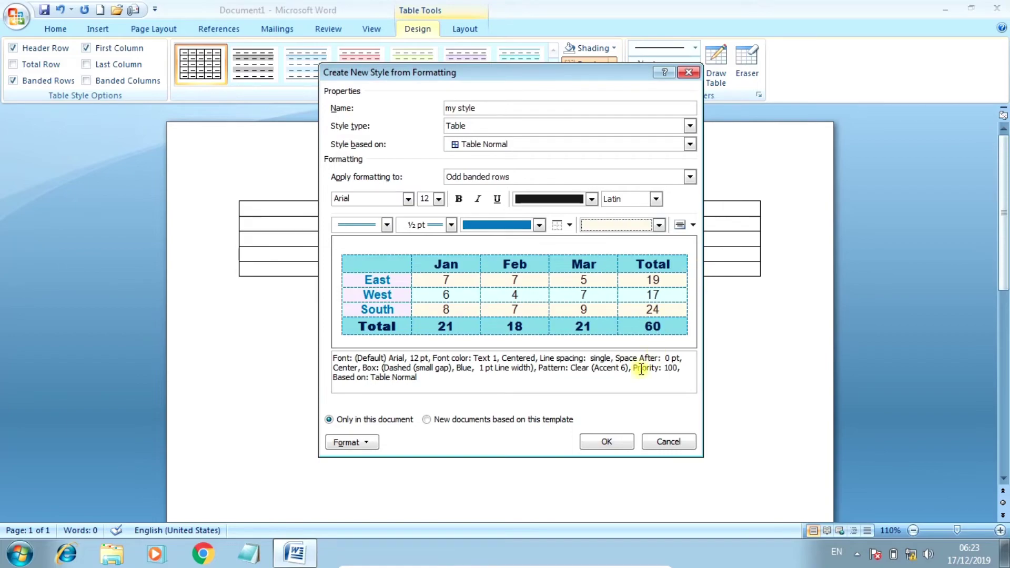
left_click(604, 443)
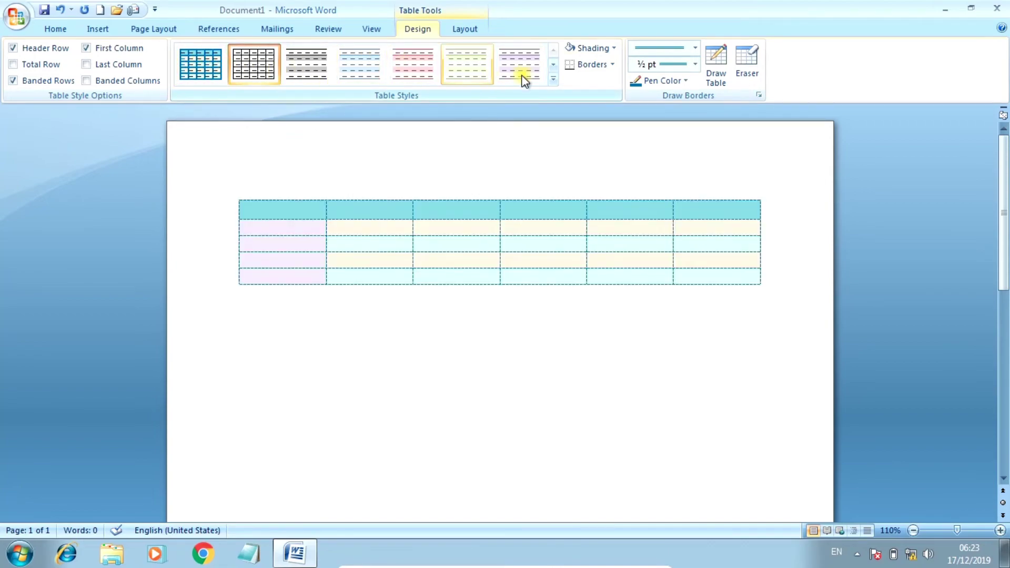
Step: Apply the custom 'my style' table style from the Table Styles gallery to the table
left_click(556, 78)
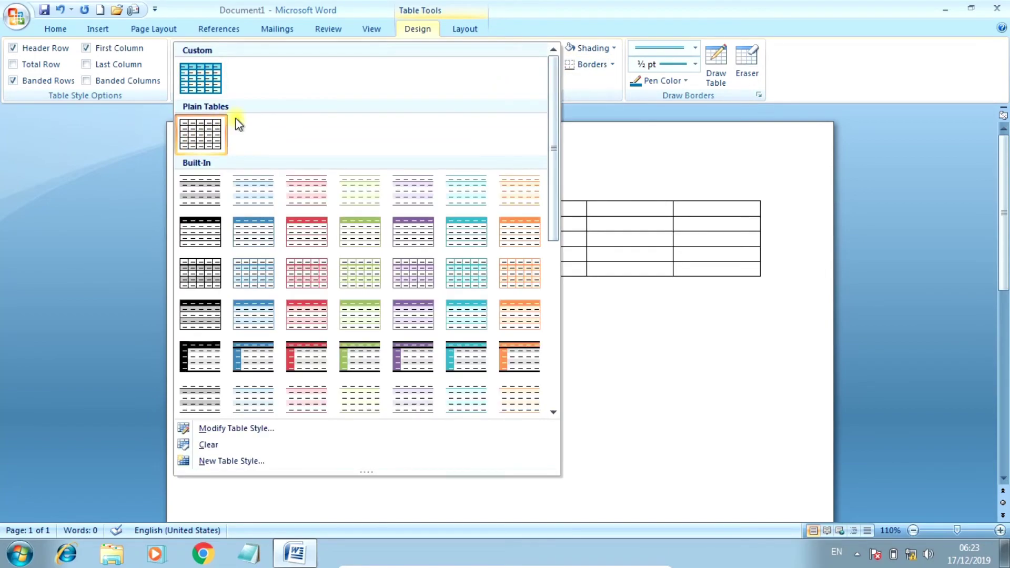
left_click(207, 75)
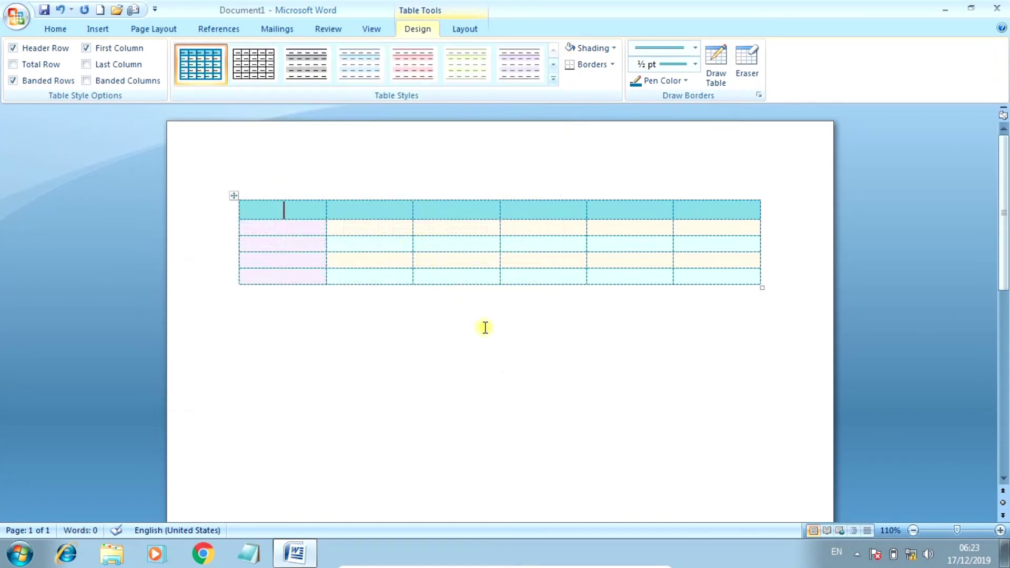
left_click(485, 328)
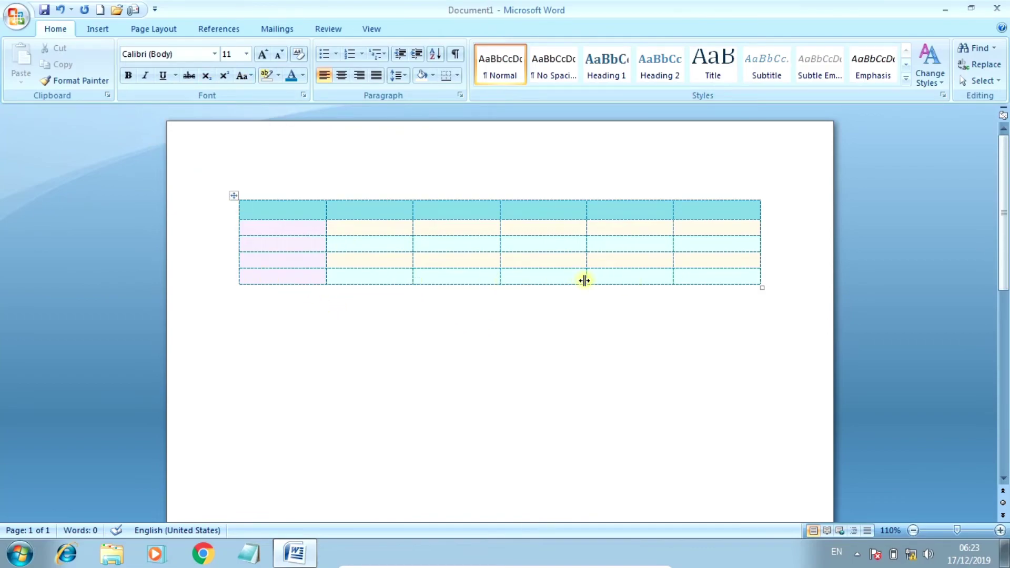
left_click(545, 275)
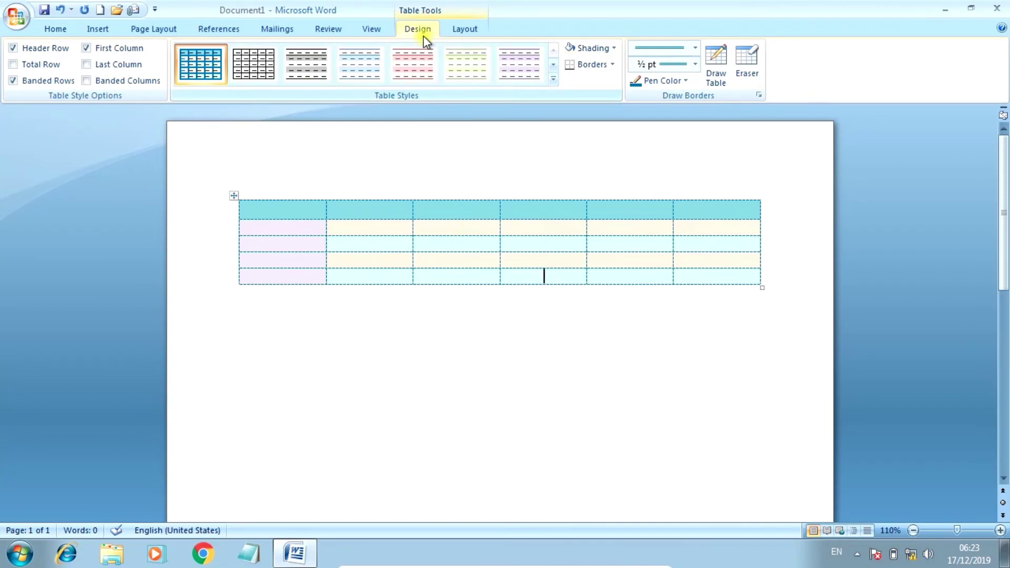
Step: Turn on the Total Row option, keeping First Column formatting enabled
left_click(13, 64)
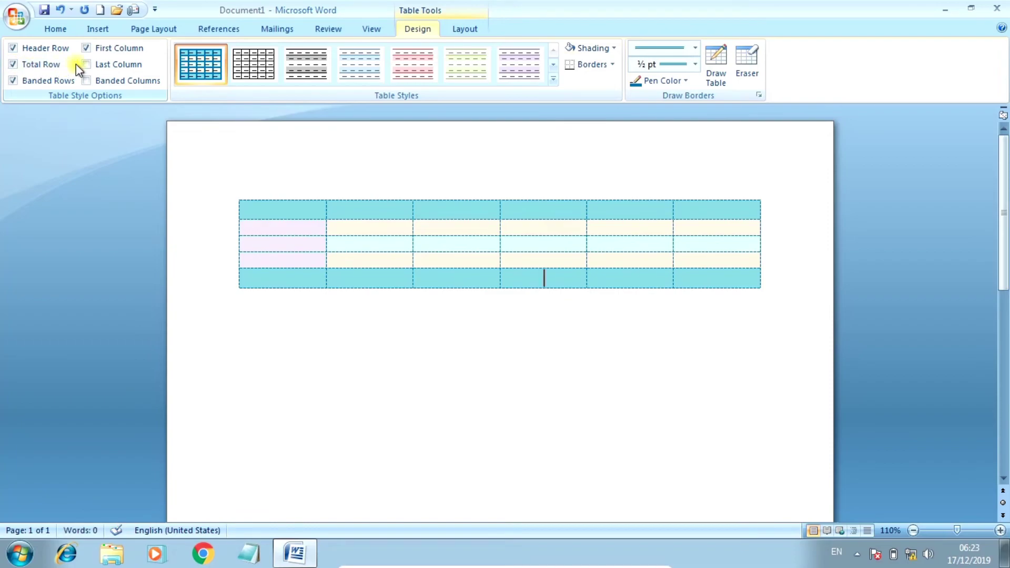
left_click(87, 48)
left_click(86, 49)
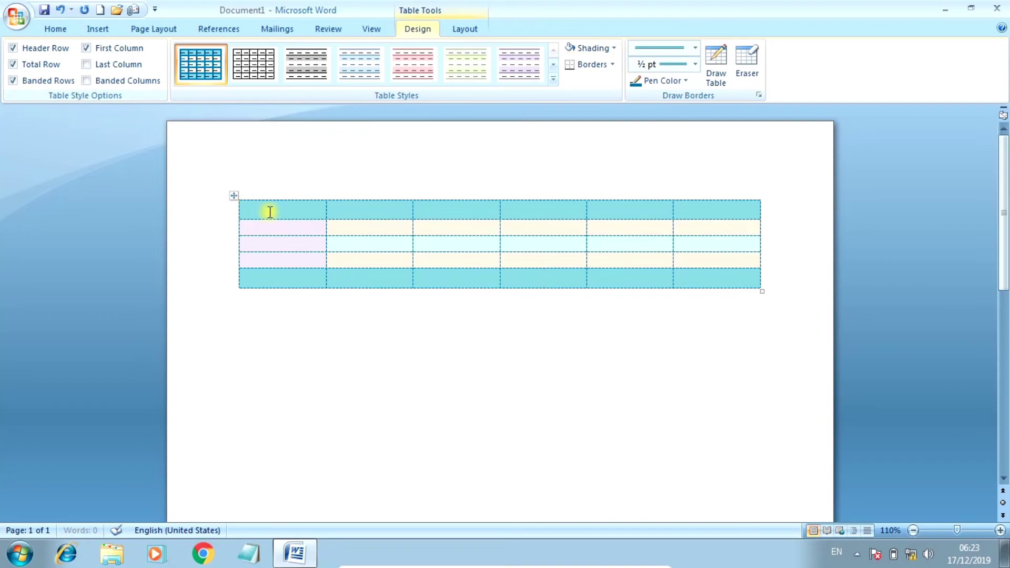
left_click(286, 209)
Step: Type the headings No, Name, Second Name, Mobile, address and remarks across the header row
type("No")
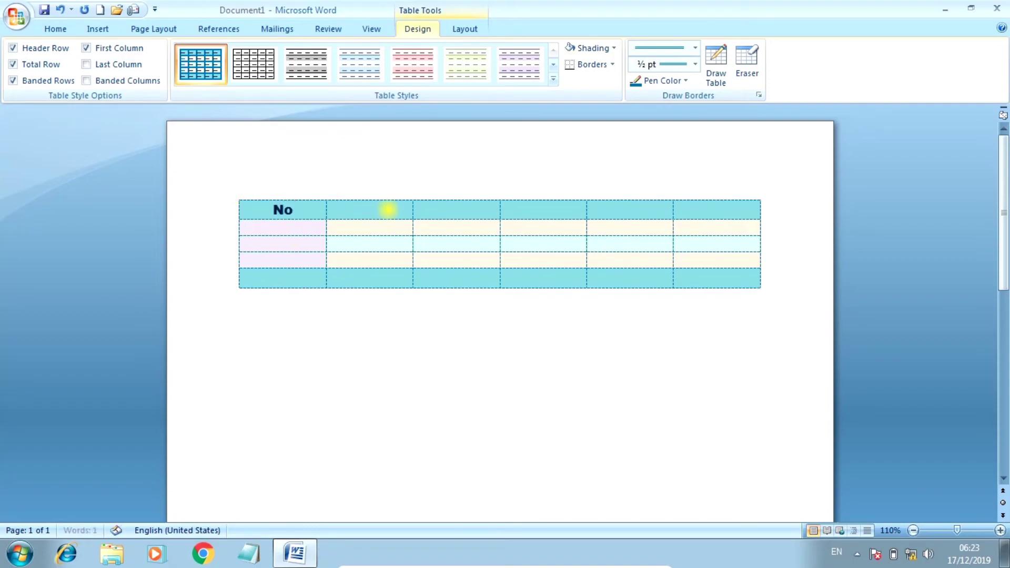
key("Tab")
type("Name")
key("Tab")
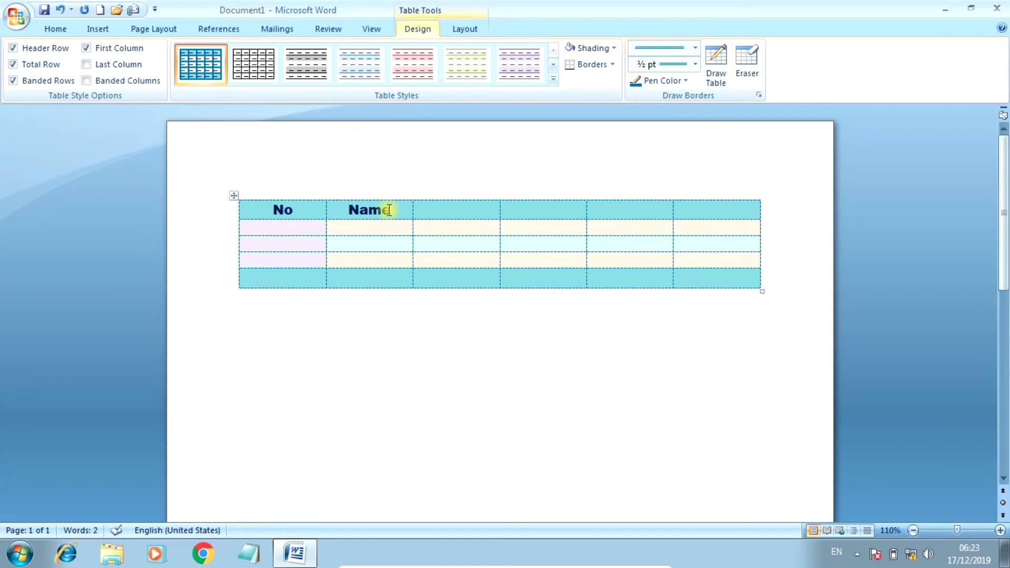
type("Secon")
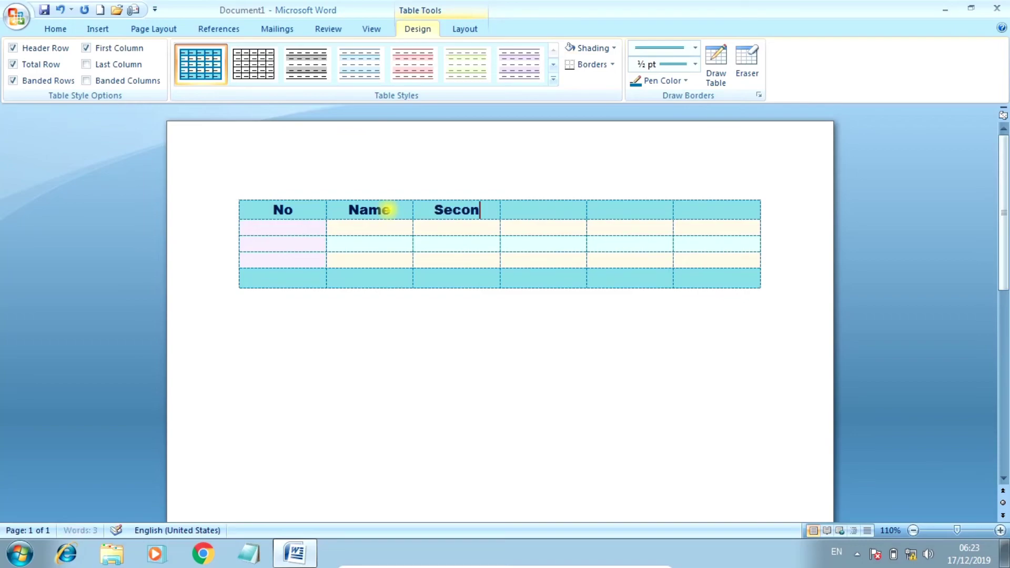
type("d Na,me")
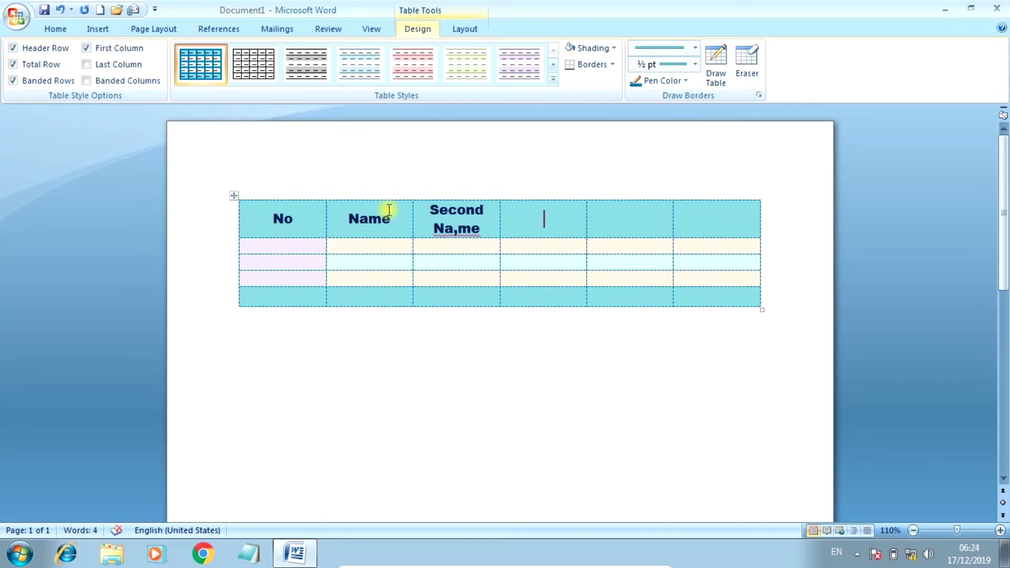
key("shift+Tab")
key("Right")
key("BackSpace")
key("BackSpace")
key("BackSpace")
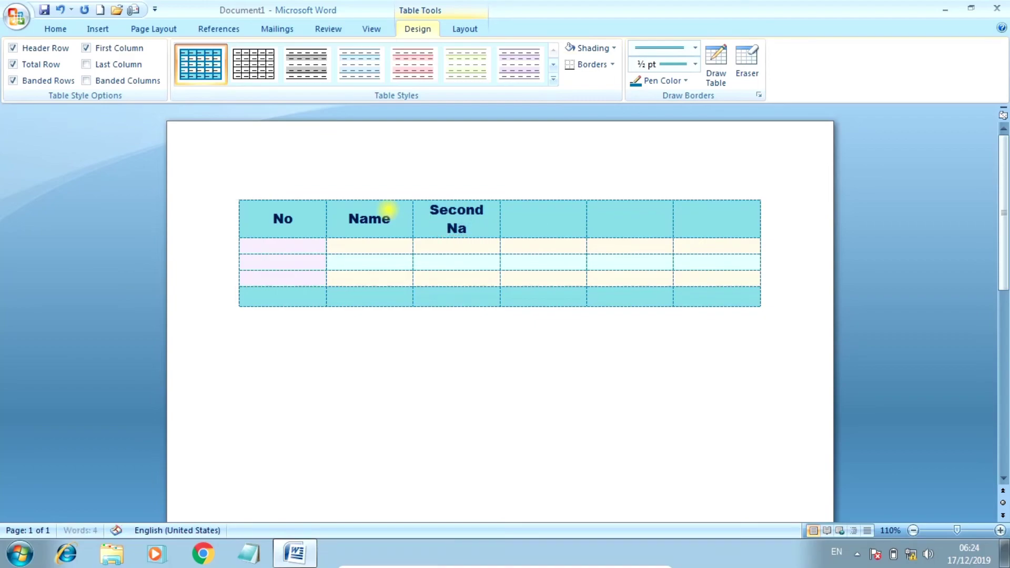
type("mw")
key("BackSpace")
type("e")
key("Tab")
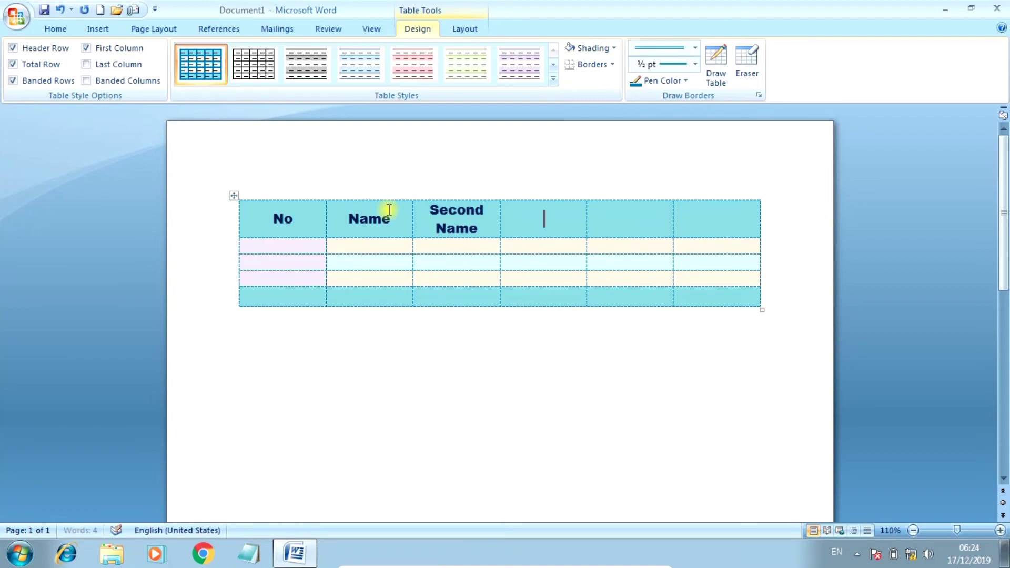
type("Mobile")
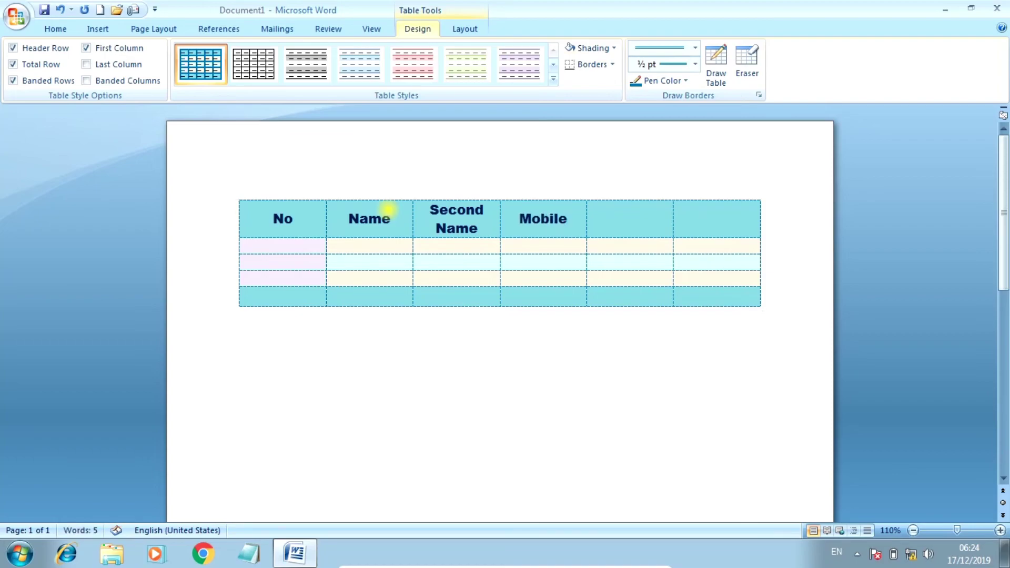
key("Tab")
type("address")
key("Tab")
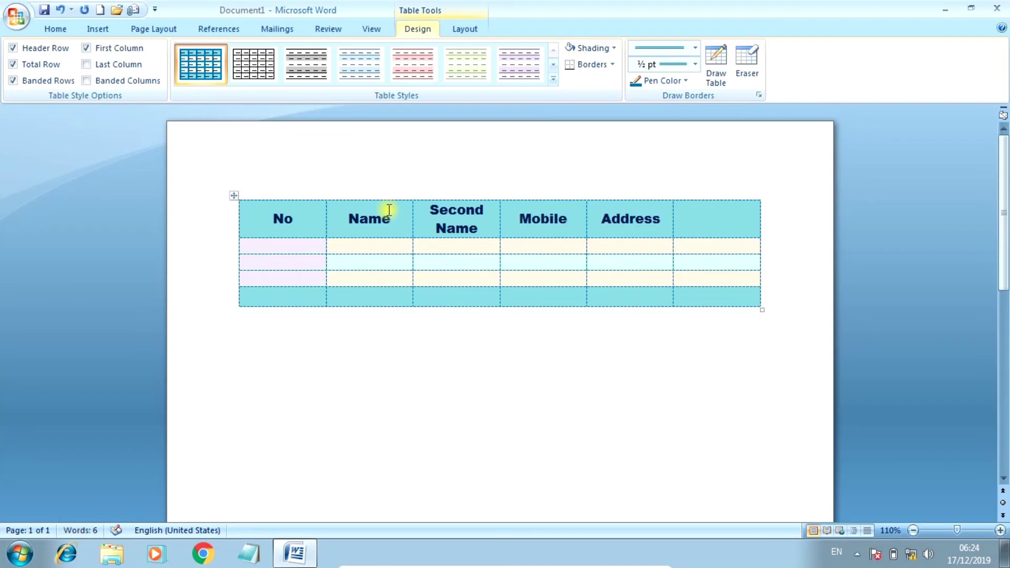
type("e")
key("BackSpace")
type("remarks")
key("Tab")
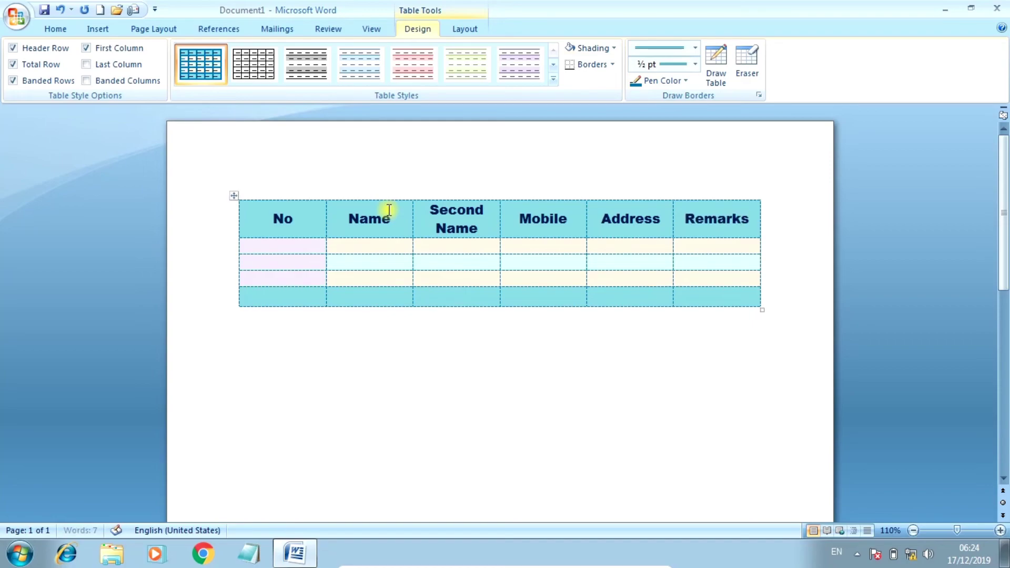
Step: Fill the first data row: 1, the person's name, surname, mobile number, city and remarks 'abc'
key("Tab")
key("Tab")
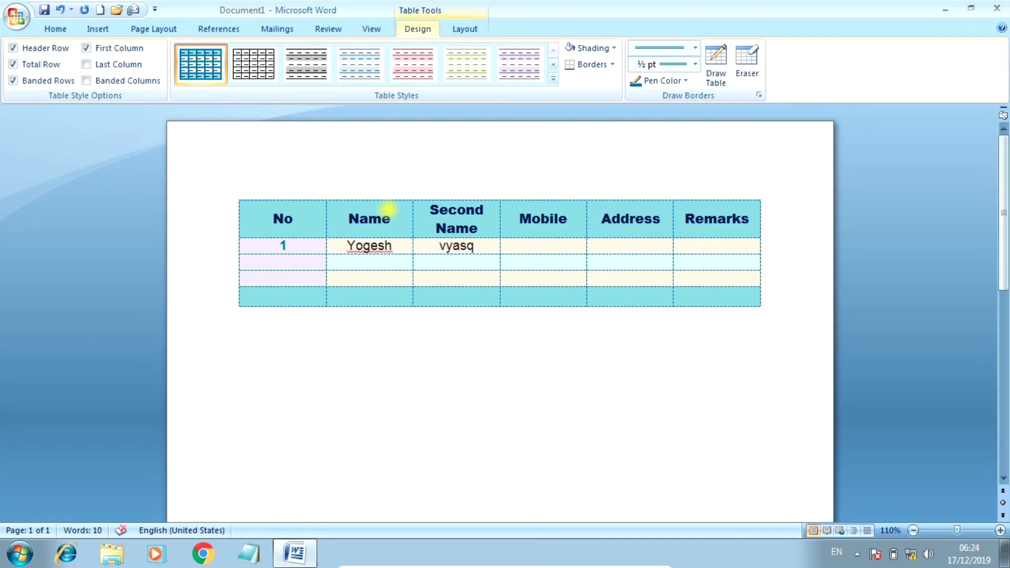
key("Tab")
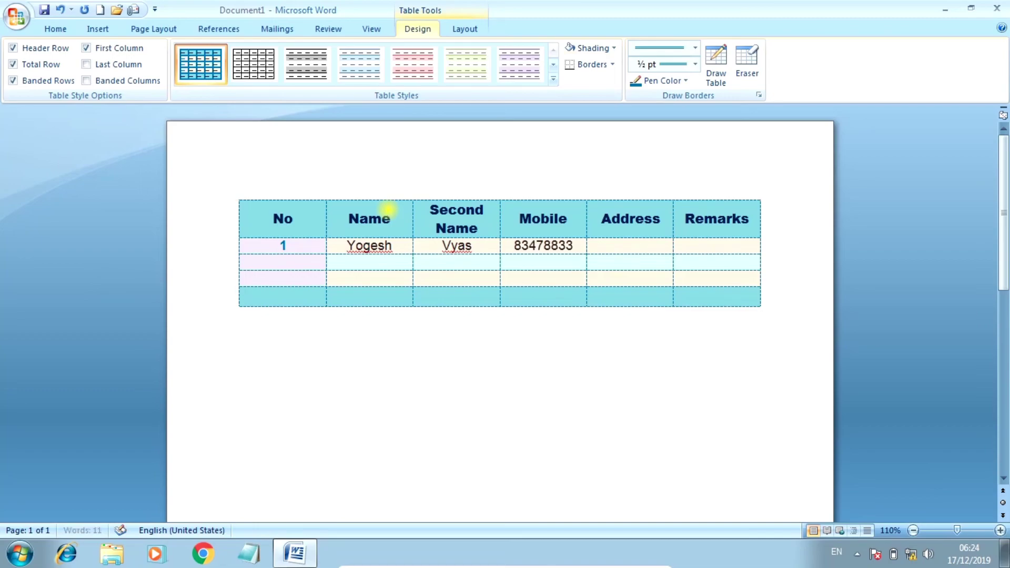
key("Tab")
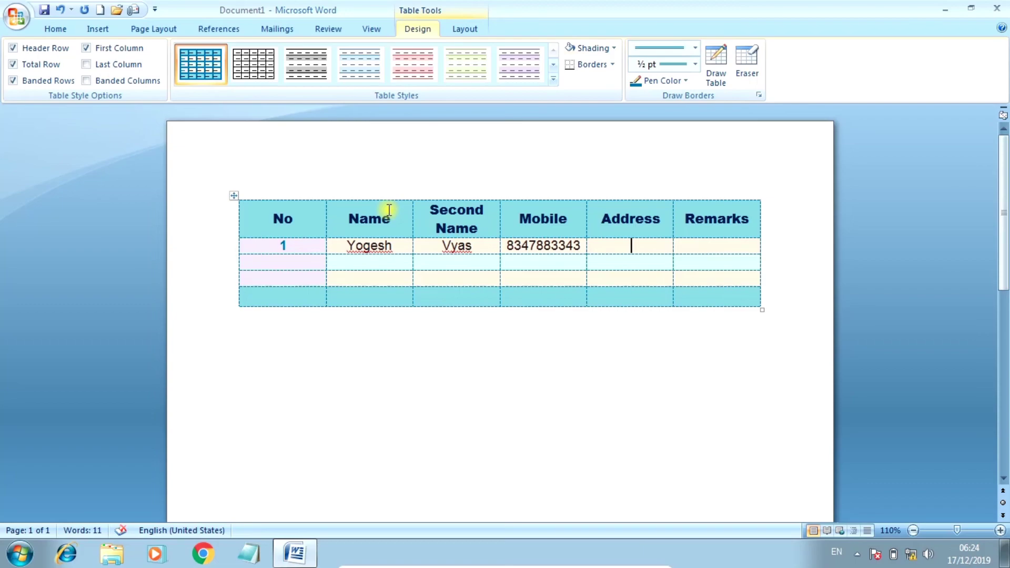
key("Tab")
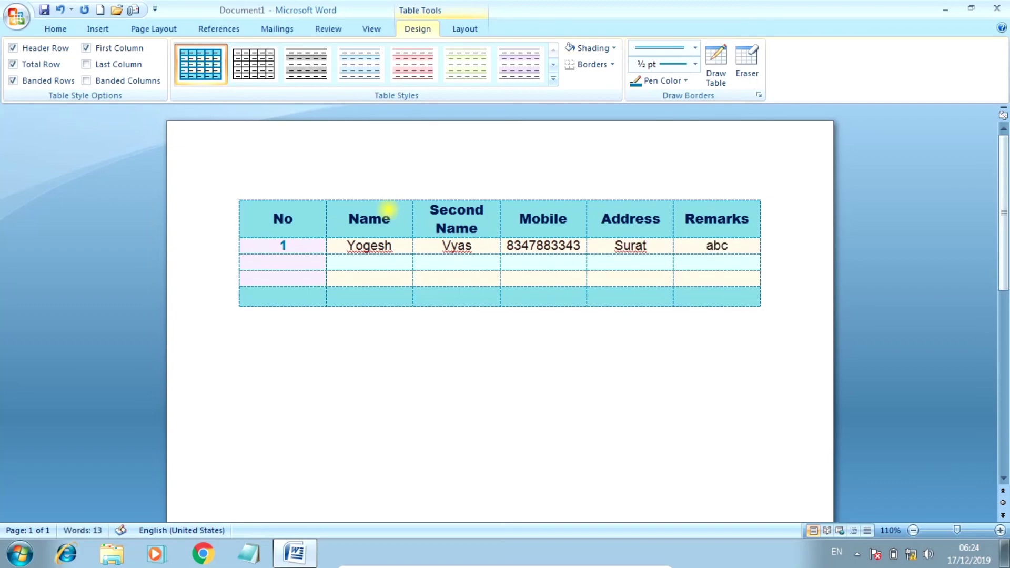
key("Tab")
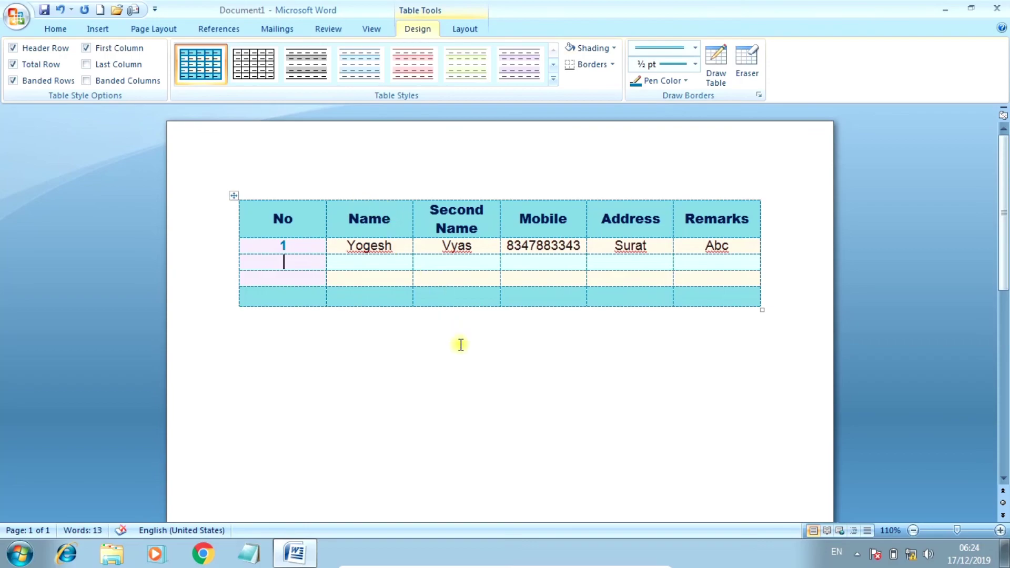